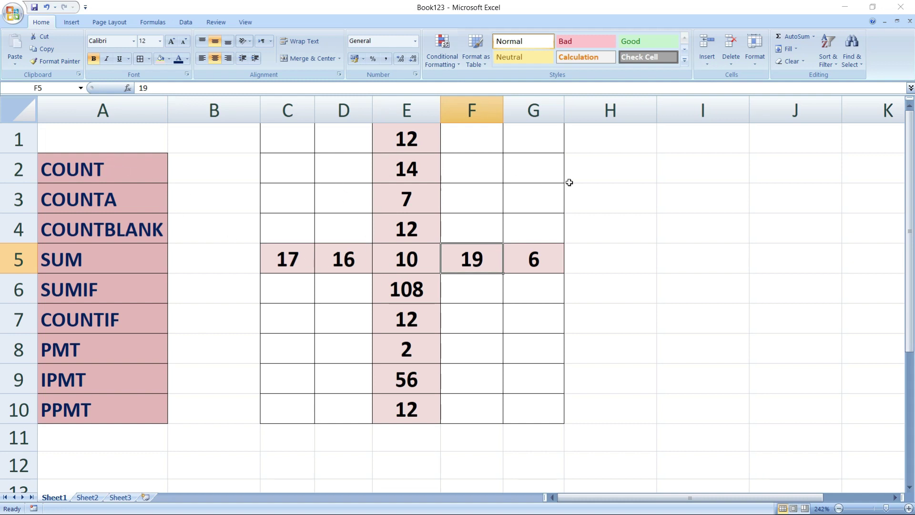
- Enter =COUNT(E1:E10) in H2 to return 10, and clear the stray 0 from H3
left_click(610, 168)
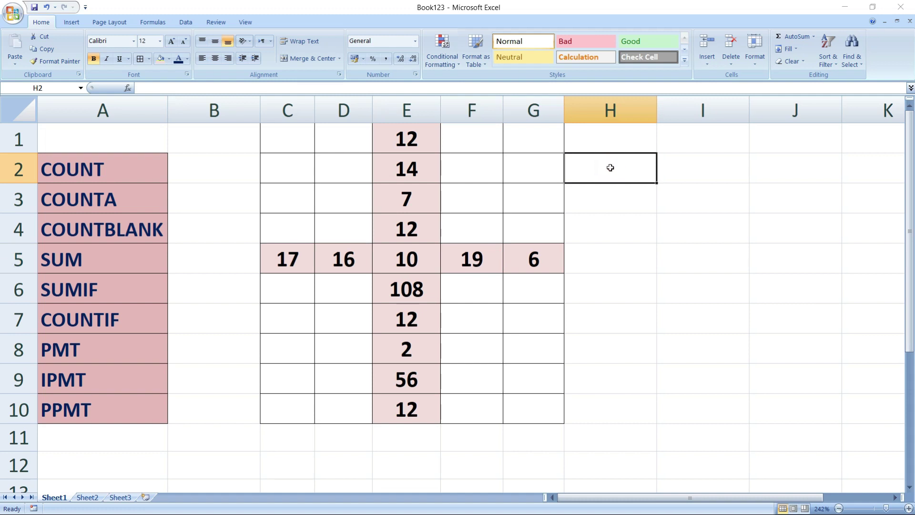
type("=")
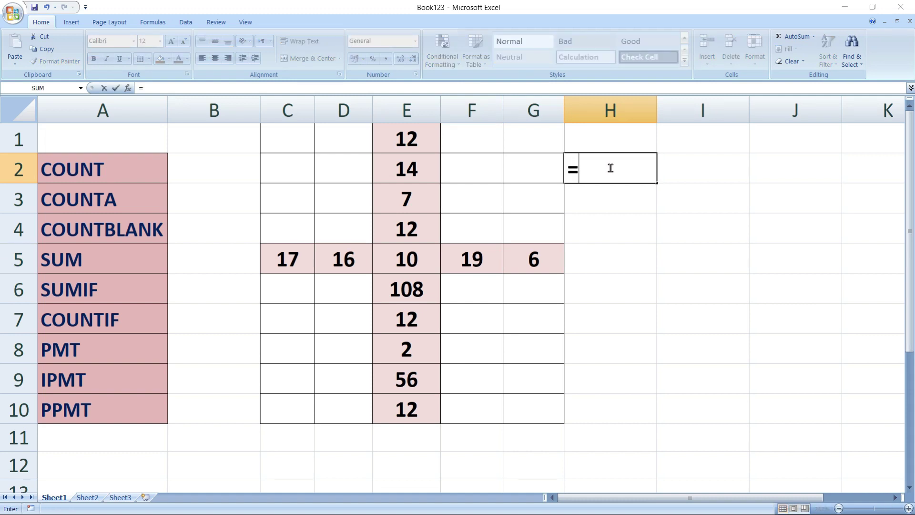
type("count")
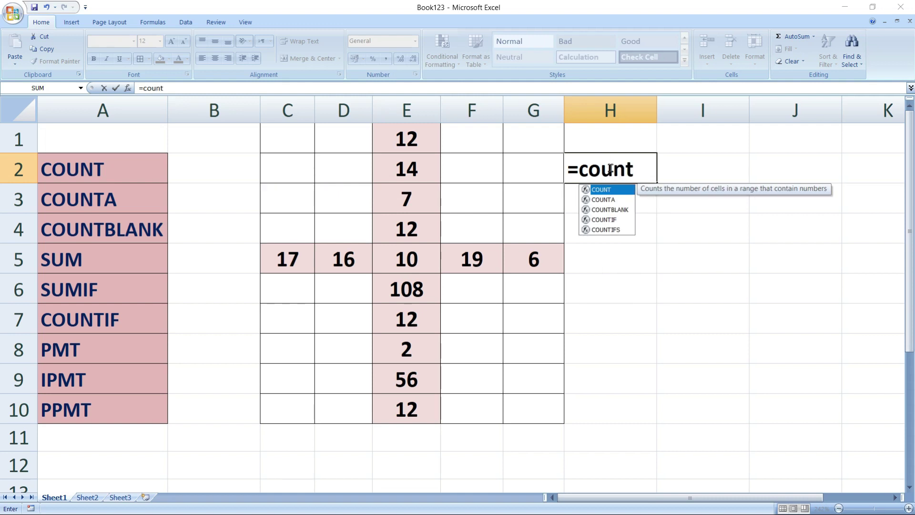
key("Tab")
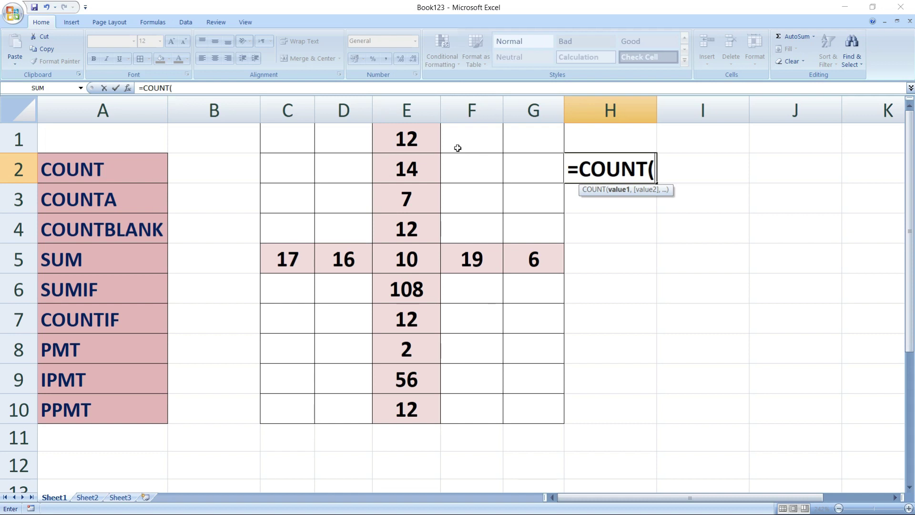
left_click_drag(419, 143, 421, 403)
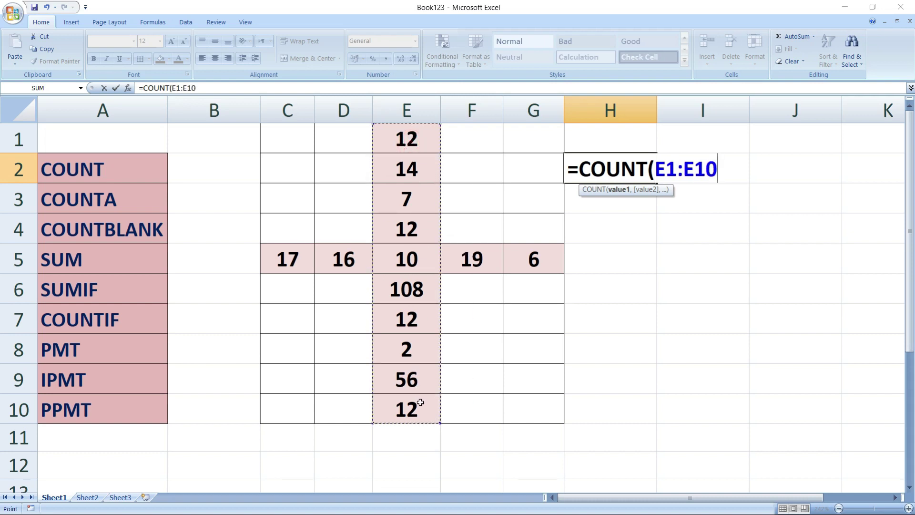
key("Return")
type("0")
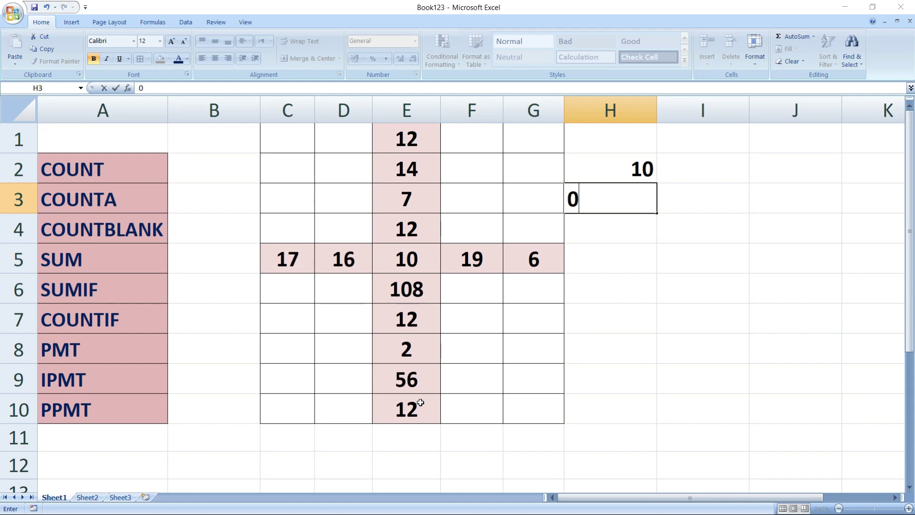
key("BackSpace")
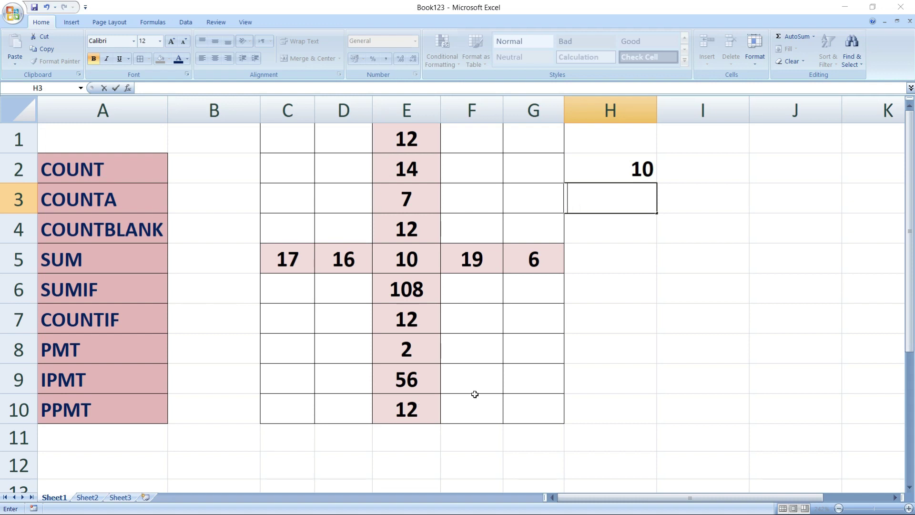
- Enter 'ram' in C1 and 'mohan' in C2, then autofit column C to fit them
left_click(300, 141)
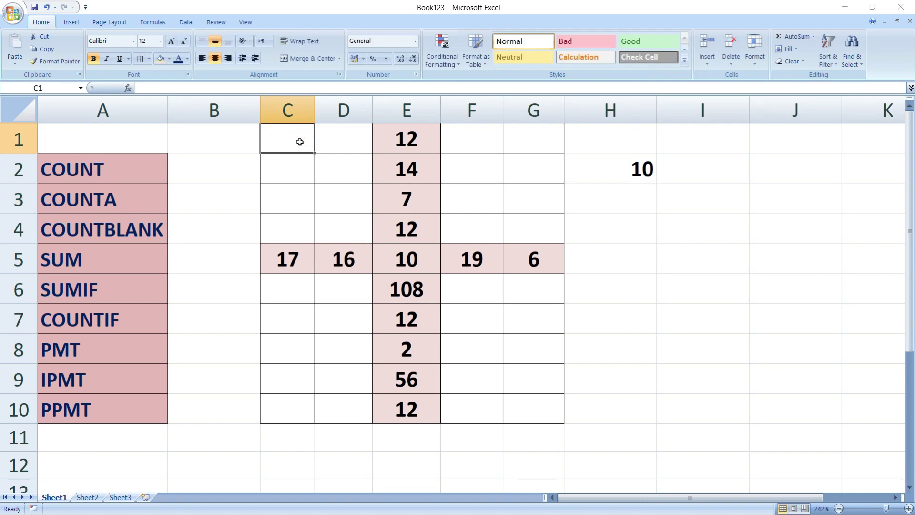
type("ram")
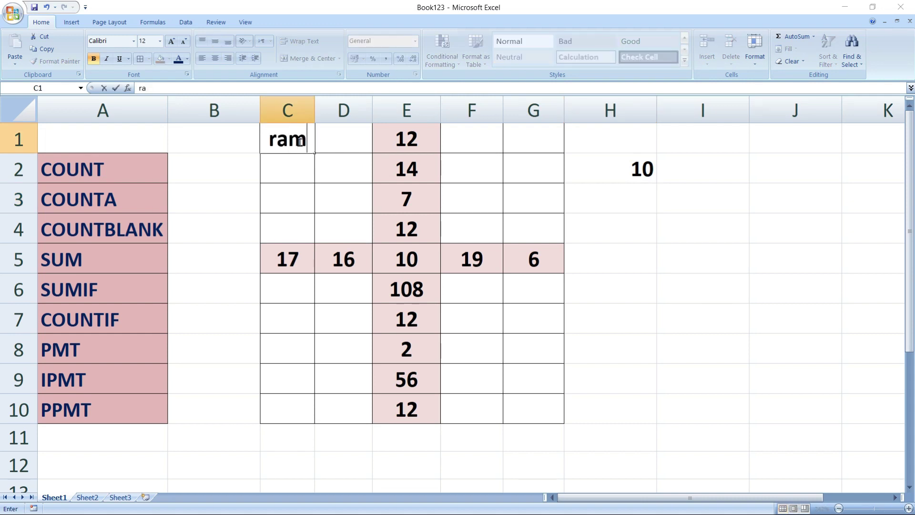
key("Return")
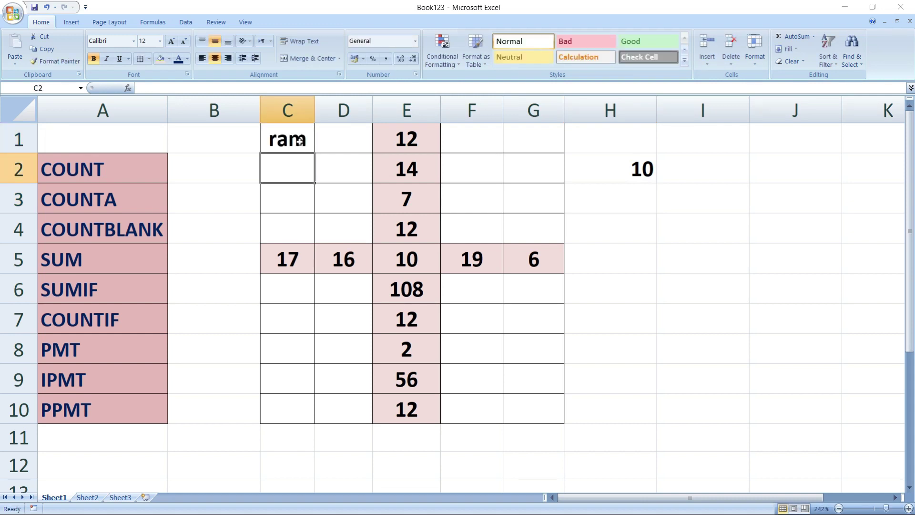
type("mohan")
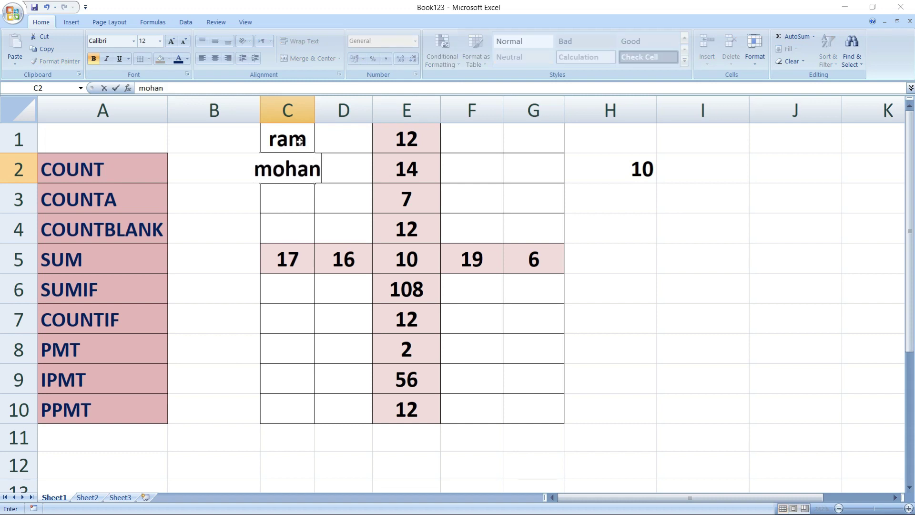
double_click(315, 109)
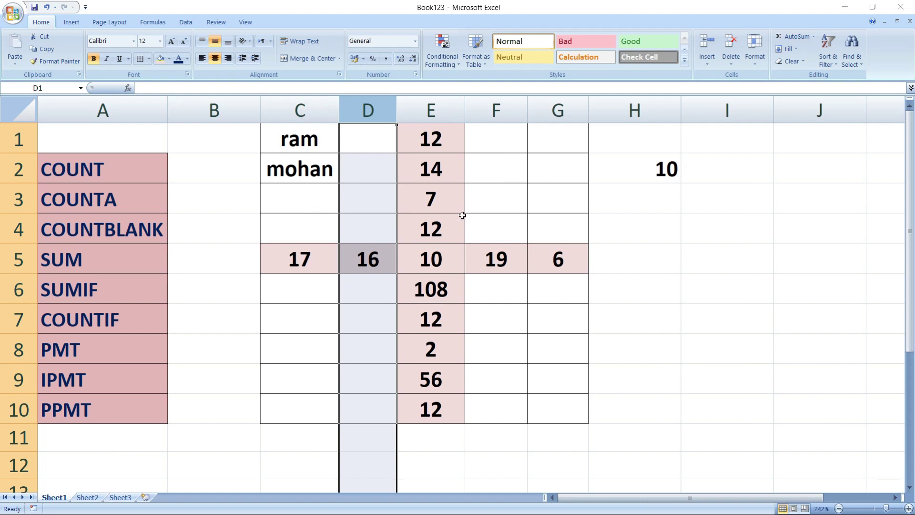
left_click(512, 203)
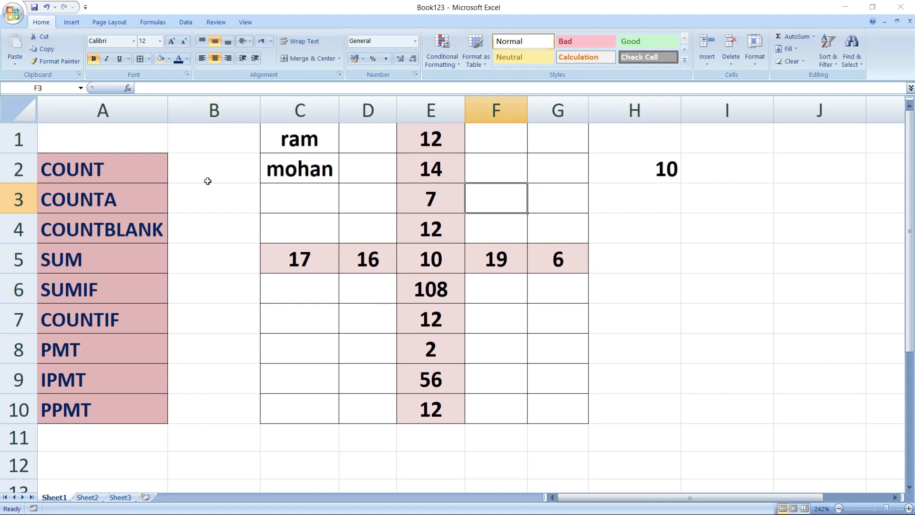
- Enter a % sign in D2
left_click(363, 172)
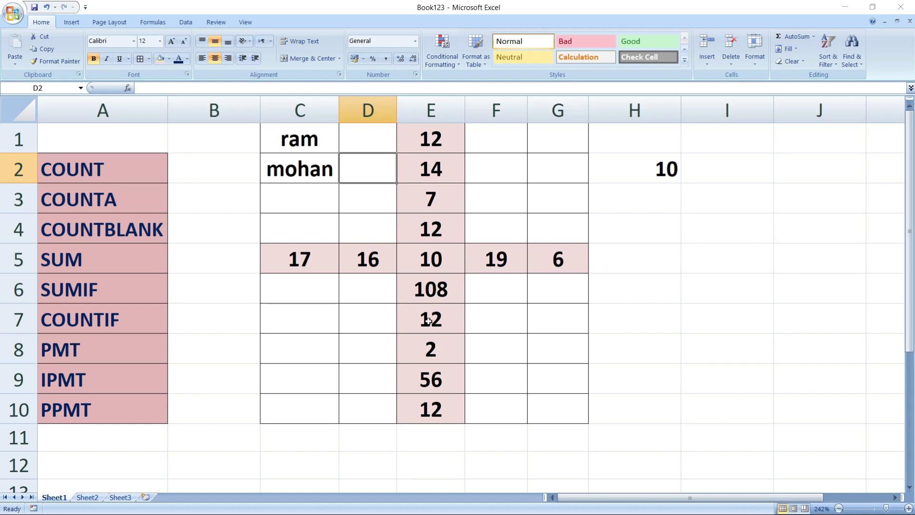
type("%")
left_click(378, 343)
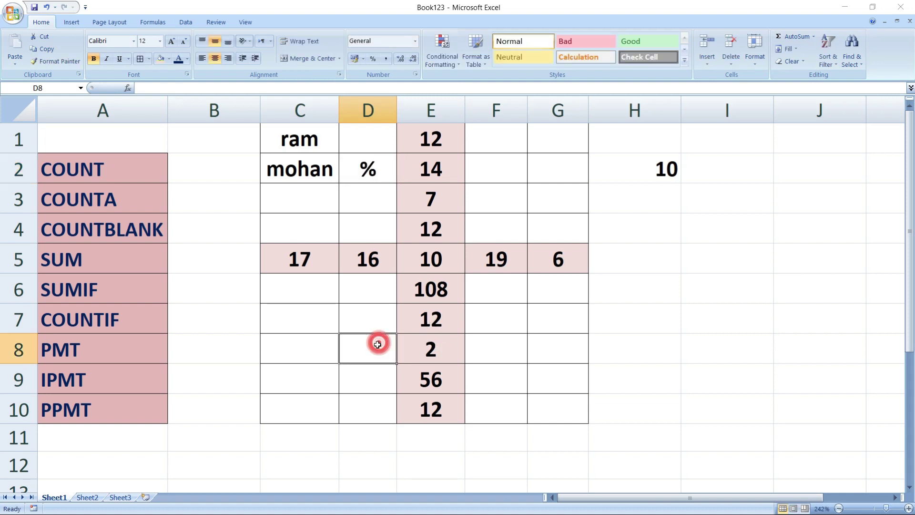
- Enter =COUNT(C1:G10) in H3 to count the numeric cells, giving 14
left_click(645, 209)
type("=")
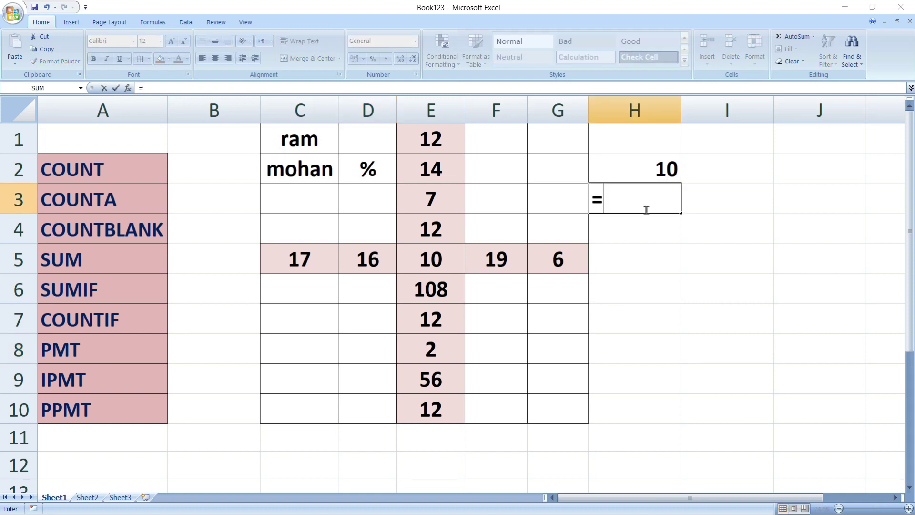
type("cou")
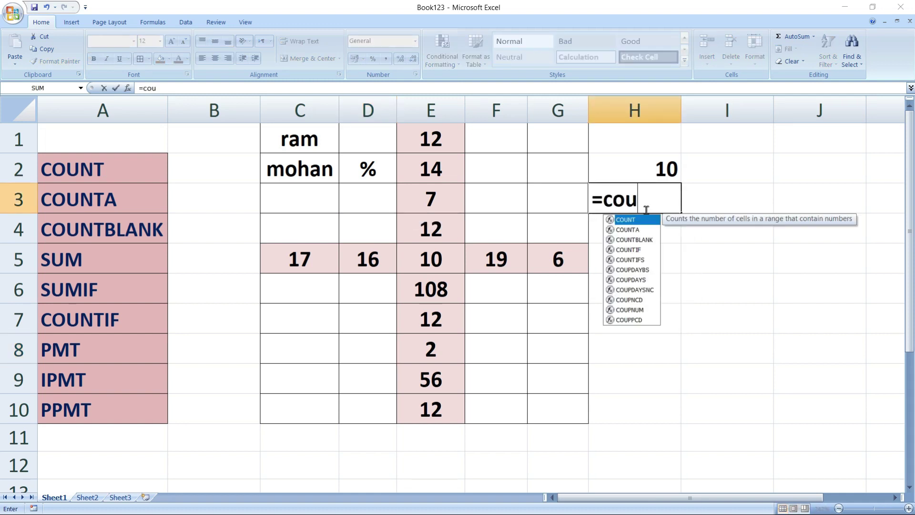
type("nt")
key("Tab")
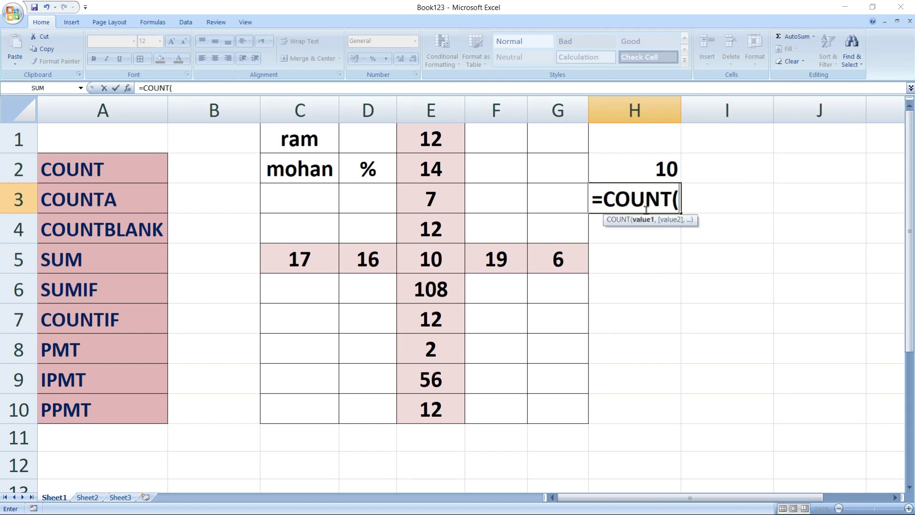
left_click_drag(286, 139, 548, 404)
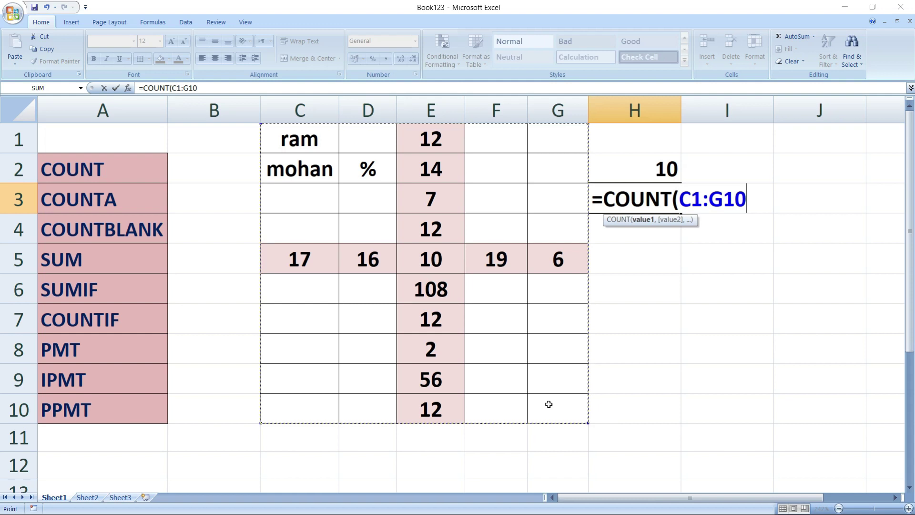
type(")")
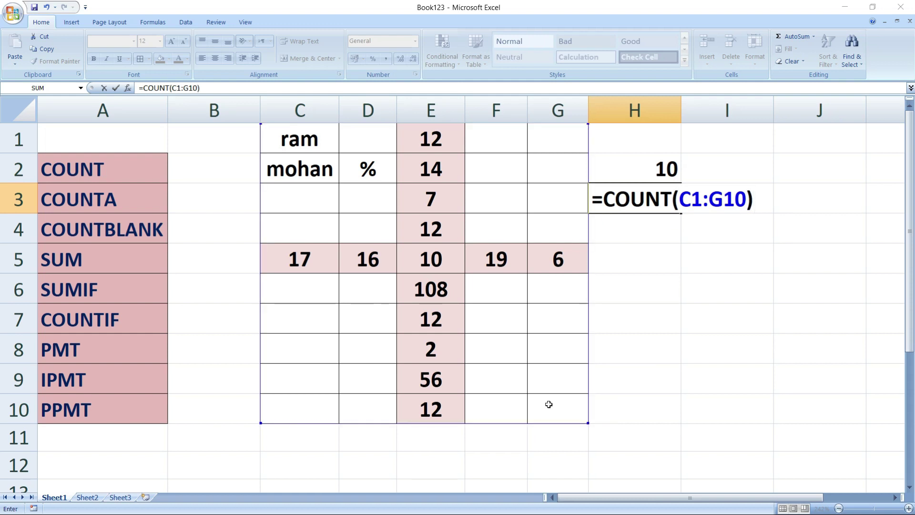
key("Return")
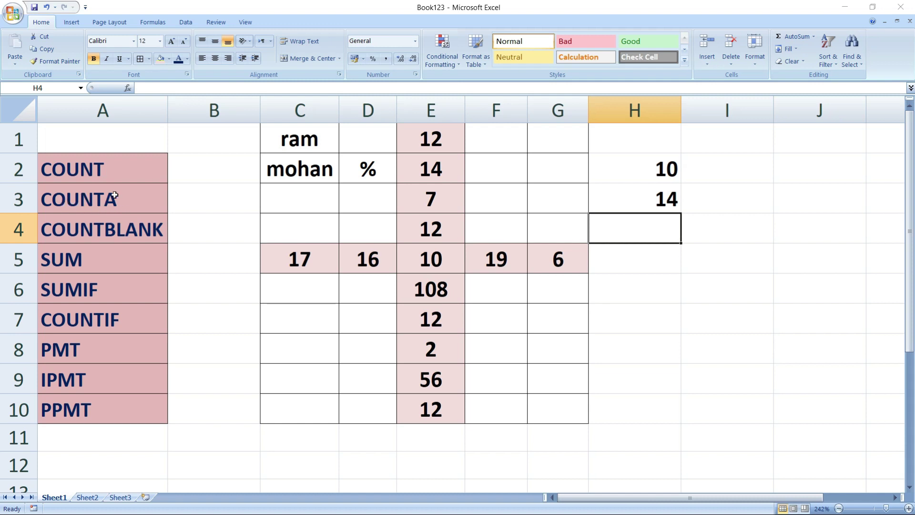
- Enter =COUNTA(C1:G10) in H4 to count the non-empty cells, giving 17
type("=")
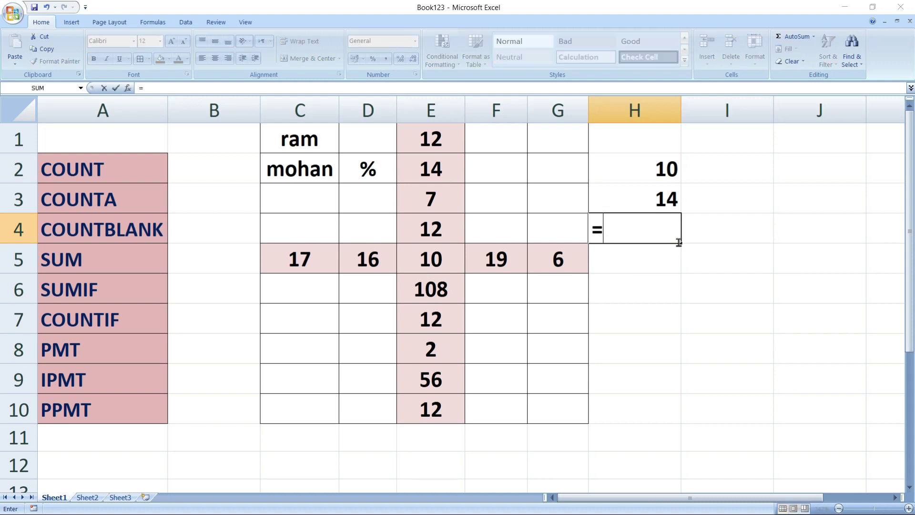
type("cou")
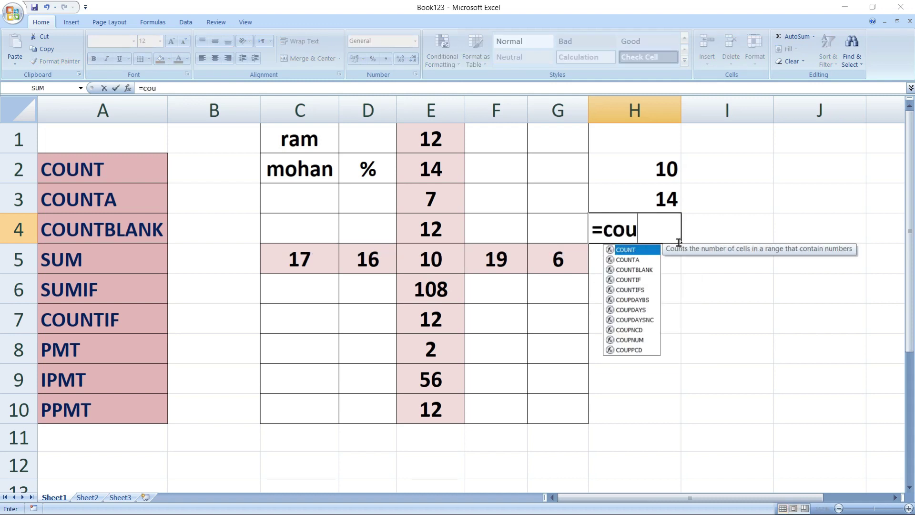
type("n")
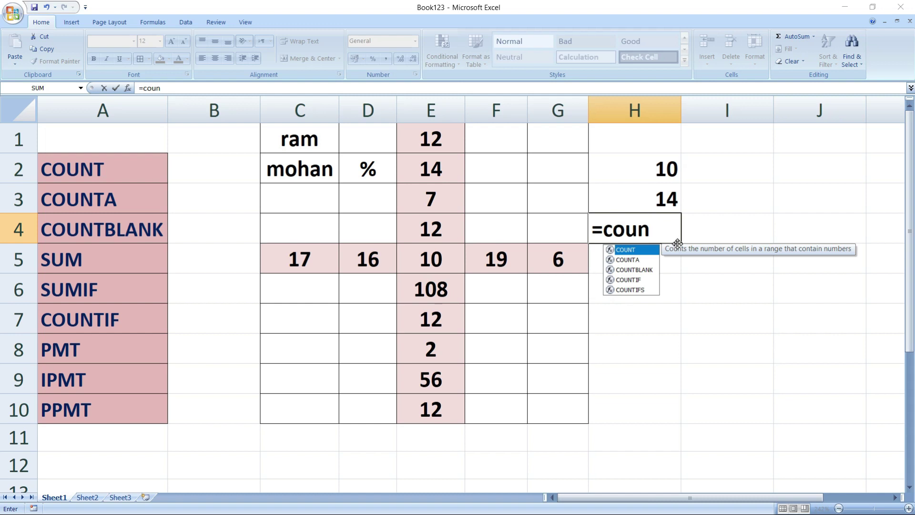
key("Down")
key("Tab")
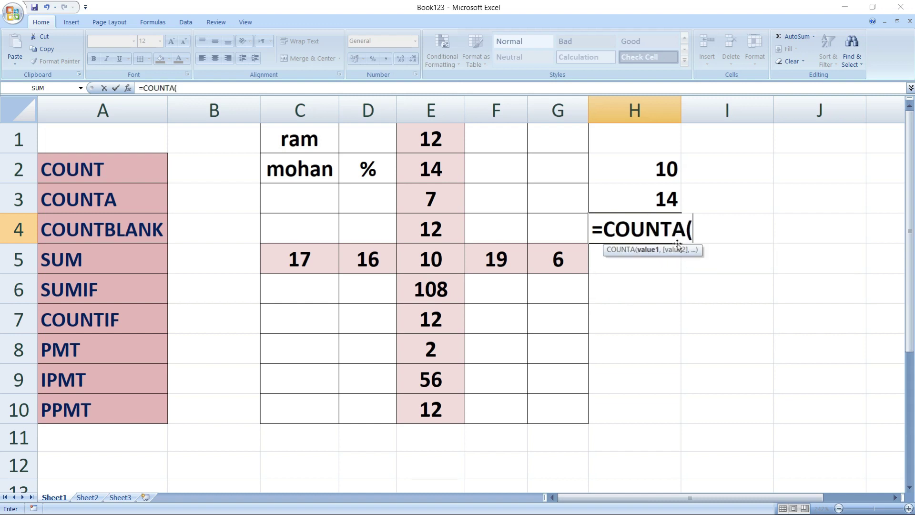
mouse_move(289, 138)
left_mouse_down()
mouse_move(542, 357)
mouse_move(567, 407)
left_mouse_up()
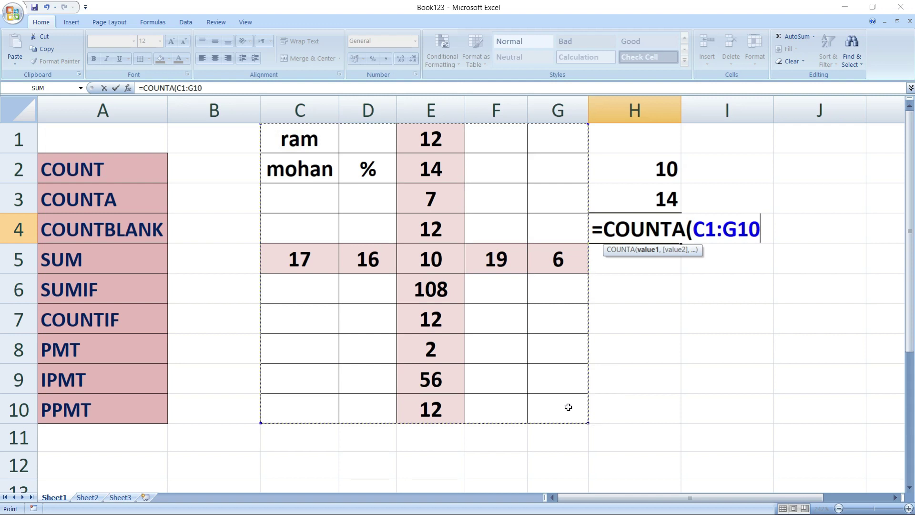
type(")")
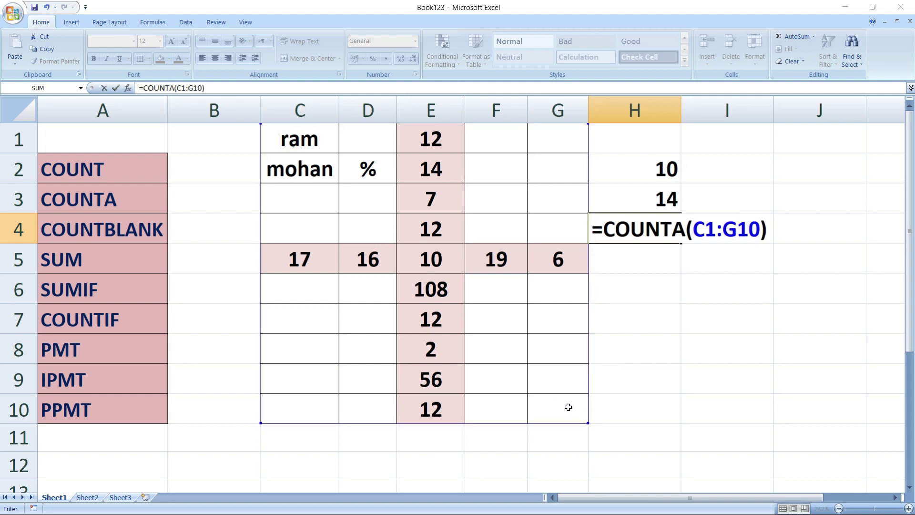
key("Return")
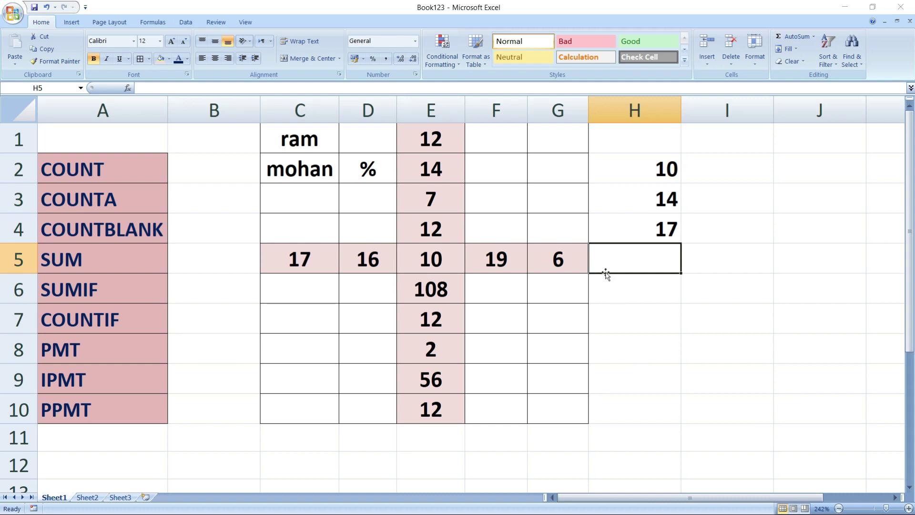
left_click(623, 199)
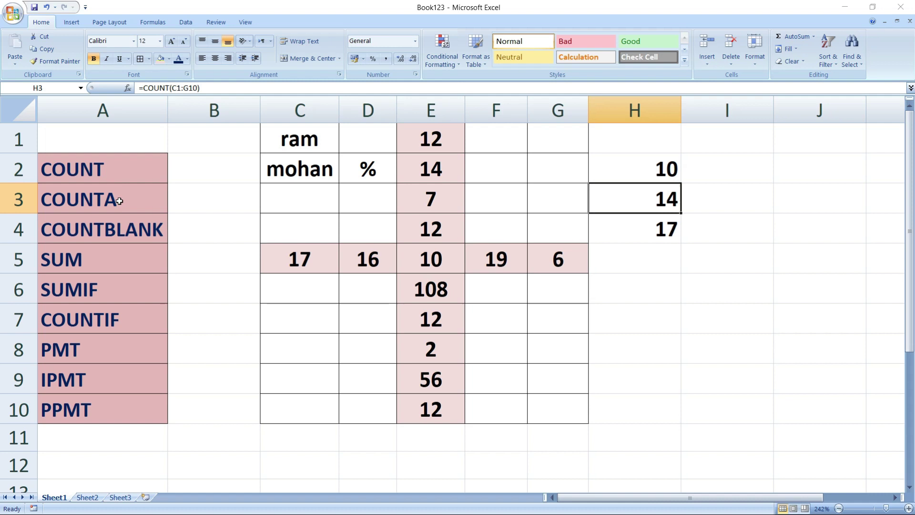
left_click(649, 257)
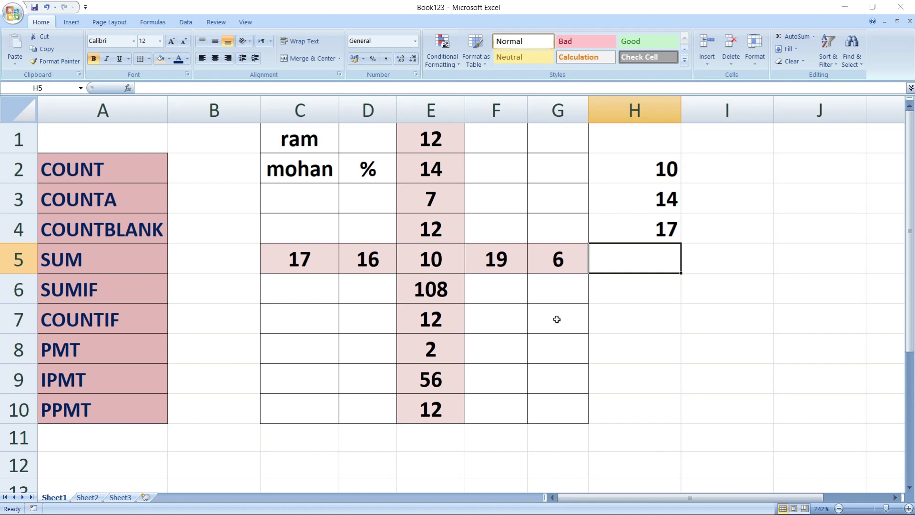
left_click(496, 201)
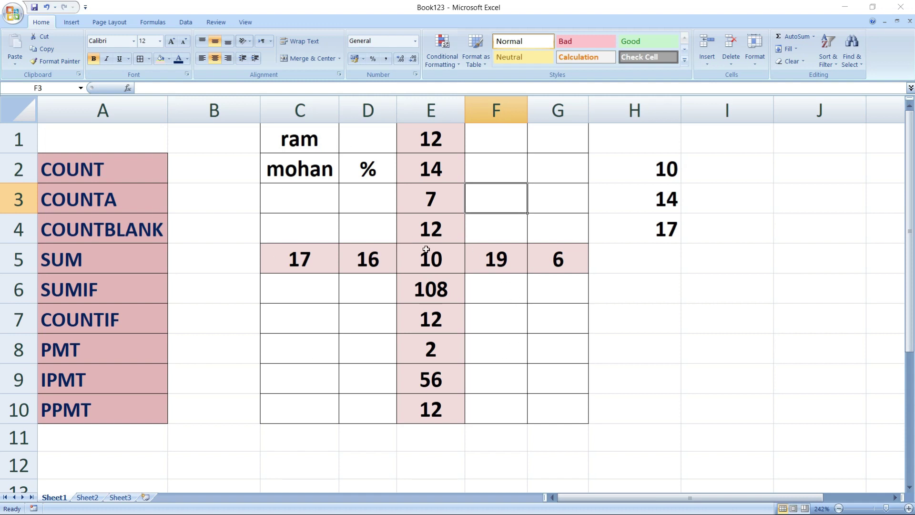
- Copy ram and mohan from C1:C2 and paste them into C6:C7
left_click_drag(276, 137, 288, 168)
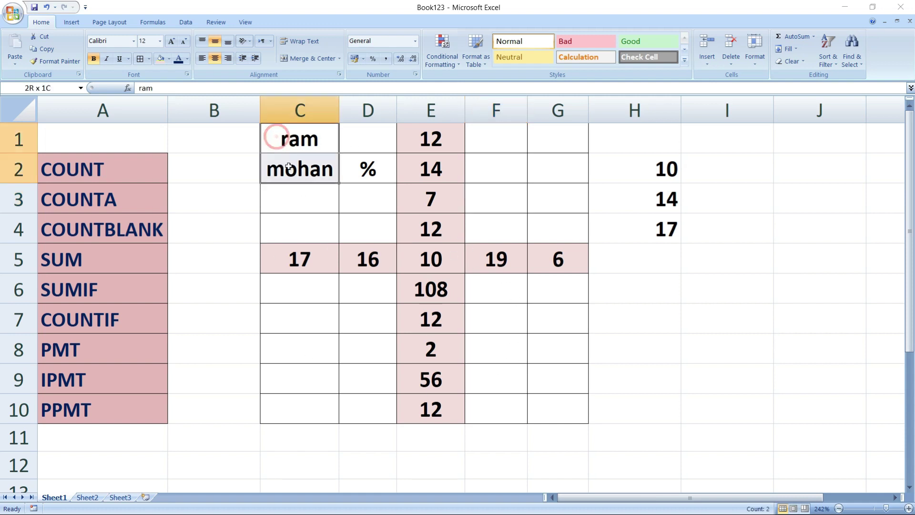
right_click(289, 167)
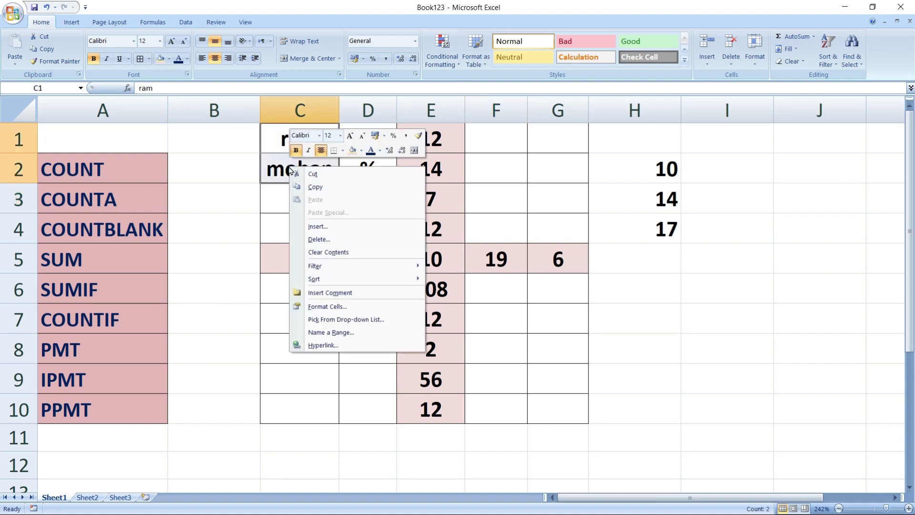
left_click(327, 187)
left_click_drag(285, 297, 297, 403)
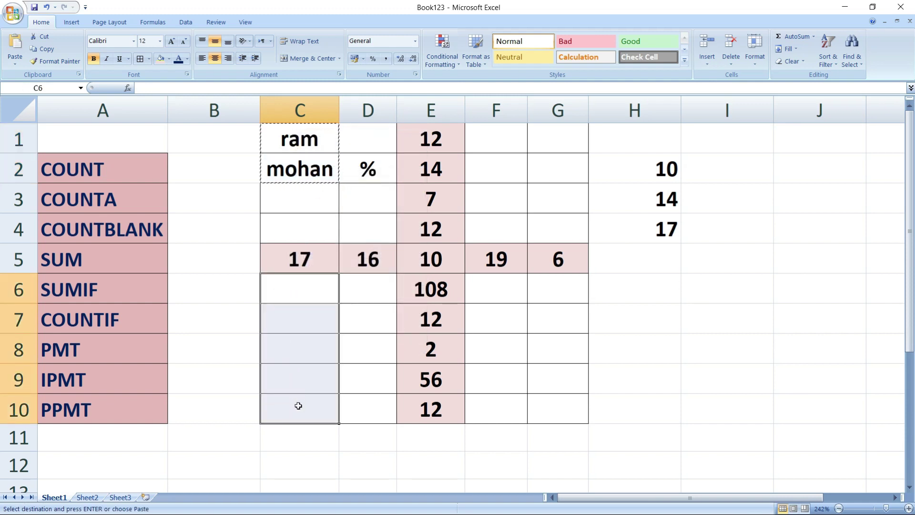
right_click(298, 358)
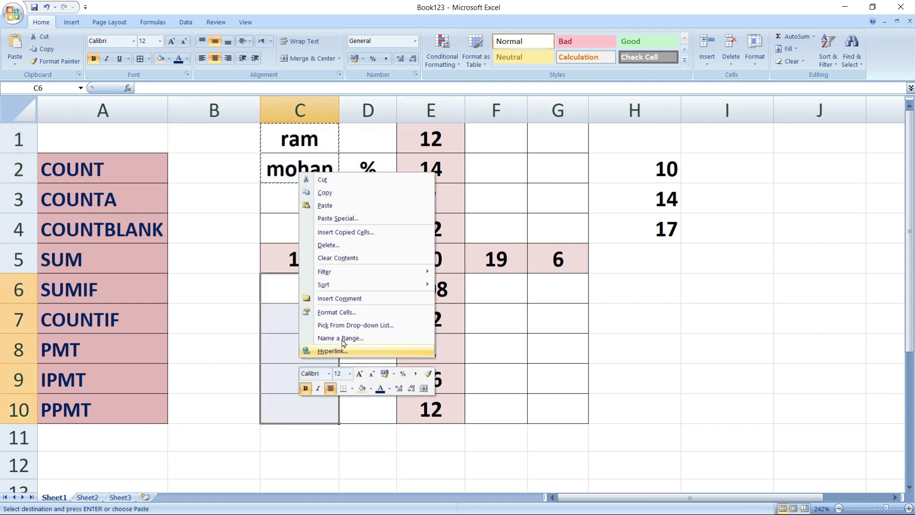
left_click(329, 205)
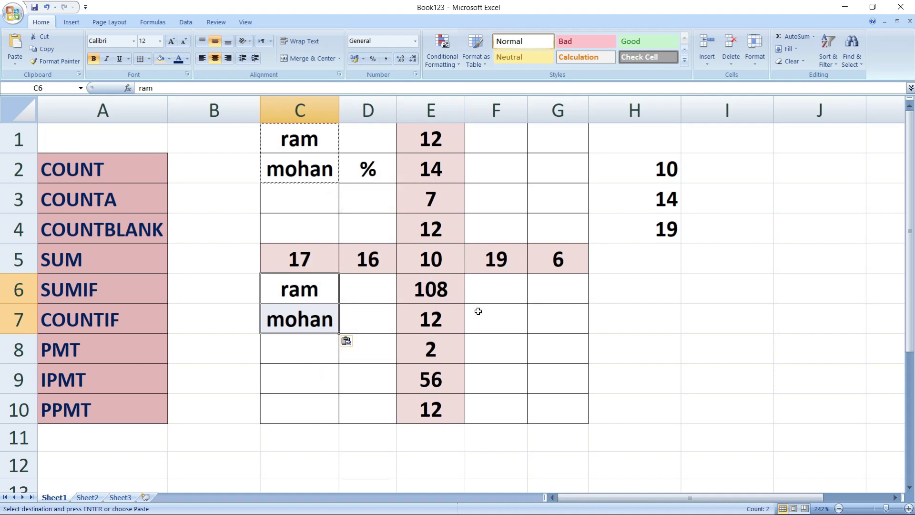
- Copy ram and mohan from C1:C2 again and paste them across F6:G9
left_click_drag(496, 288, 519, 402)
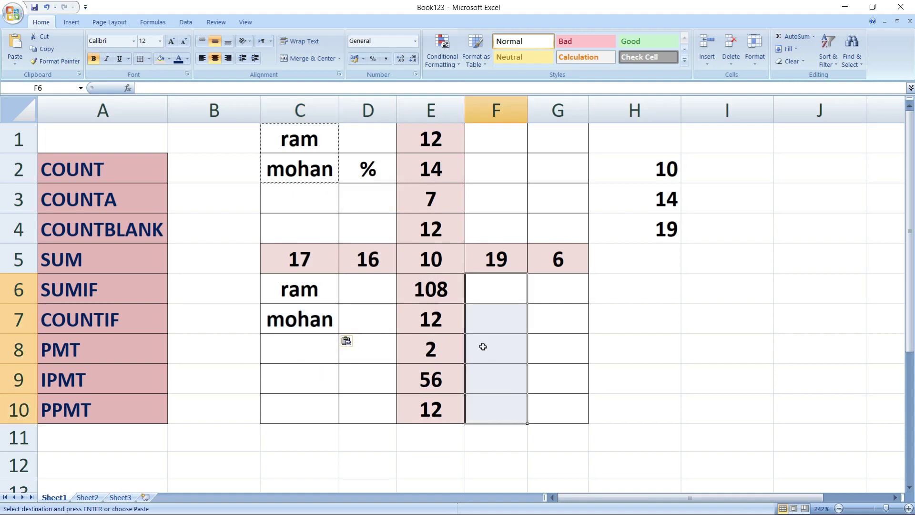
right_click(486, 317)
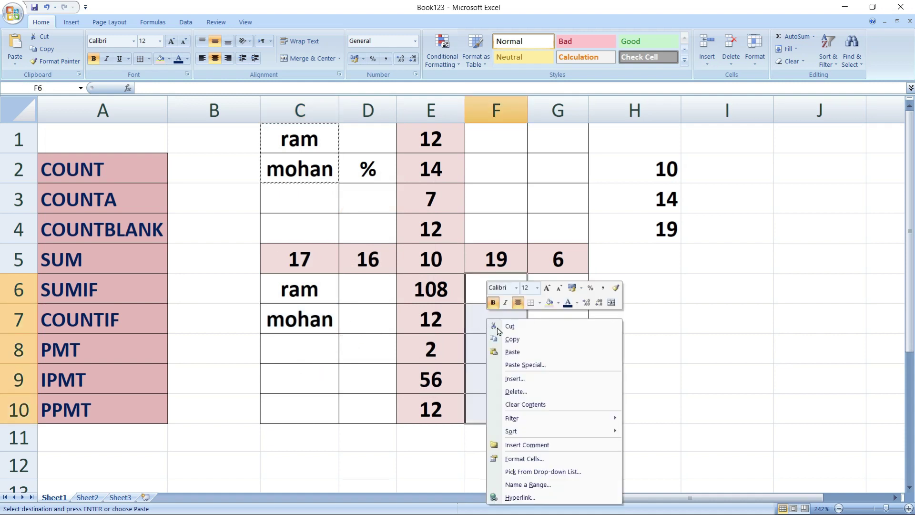
left_click(529, 339)
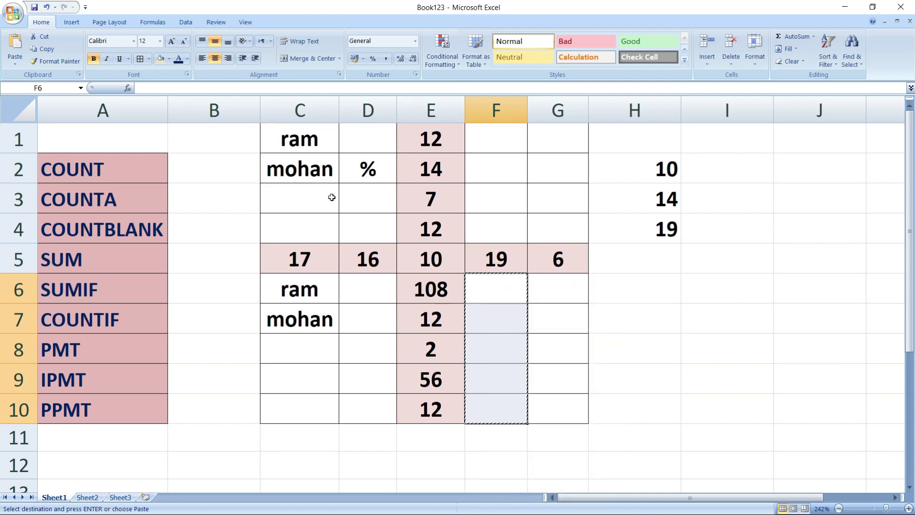
left_click_drag(292, 140, 295, 169)
right_click(295, 169)
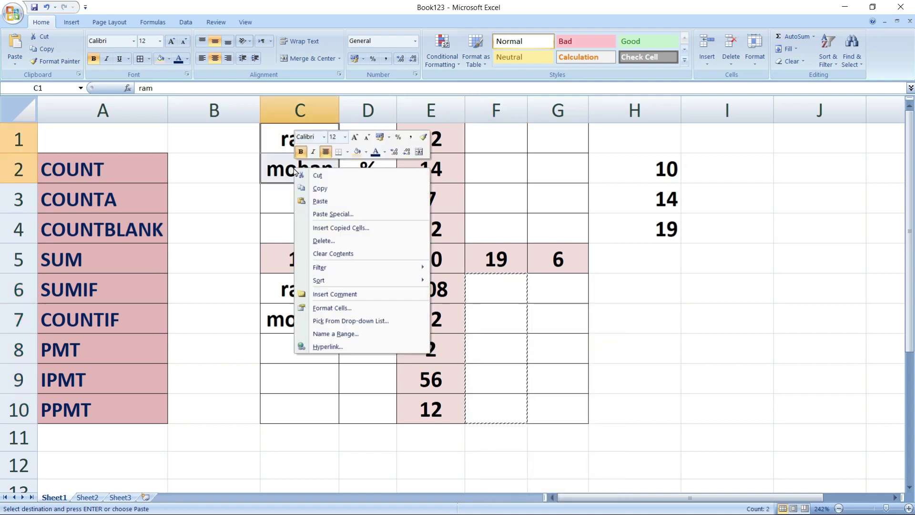
left_click(338, 191)
left_click_drag(521, 285, 548, 382)
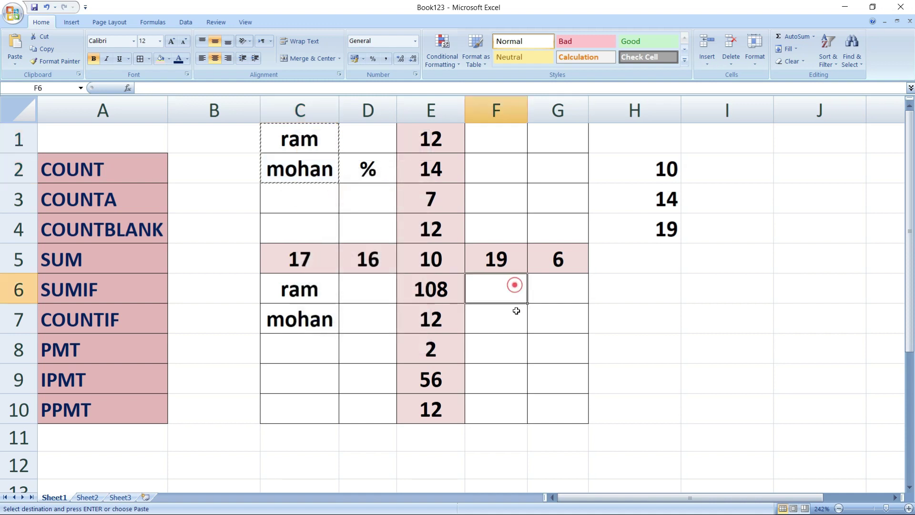
right_click(519, 335)
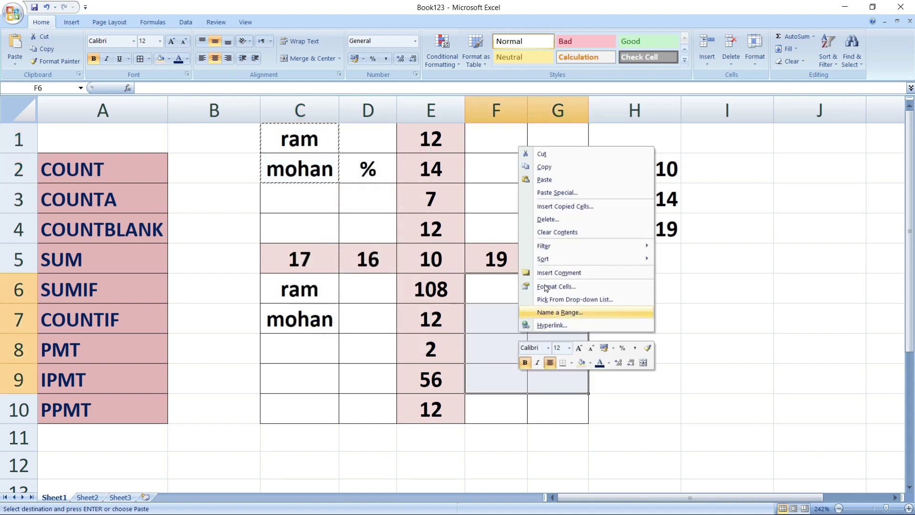
left_click(545, 180)
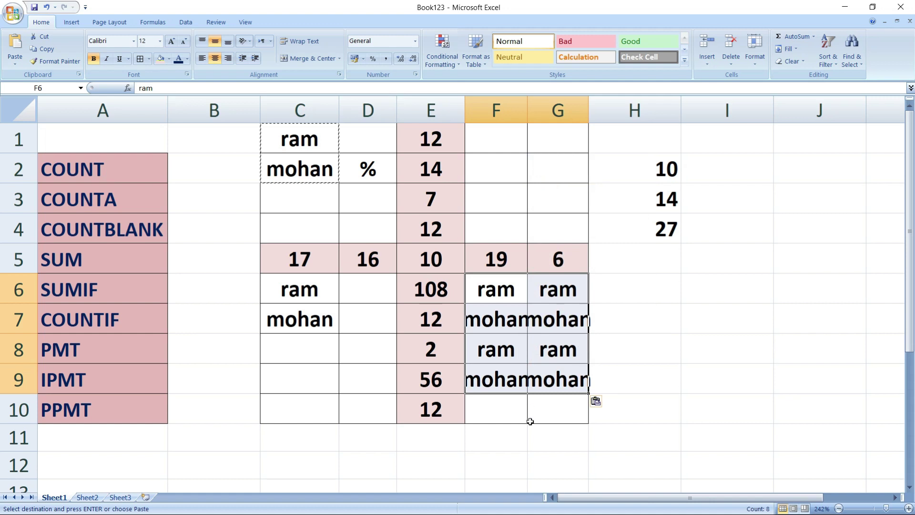
- Autofit columns G and F so 'mohan' fits
double_click(589, 106)
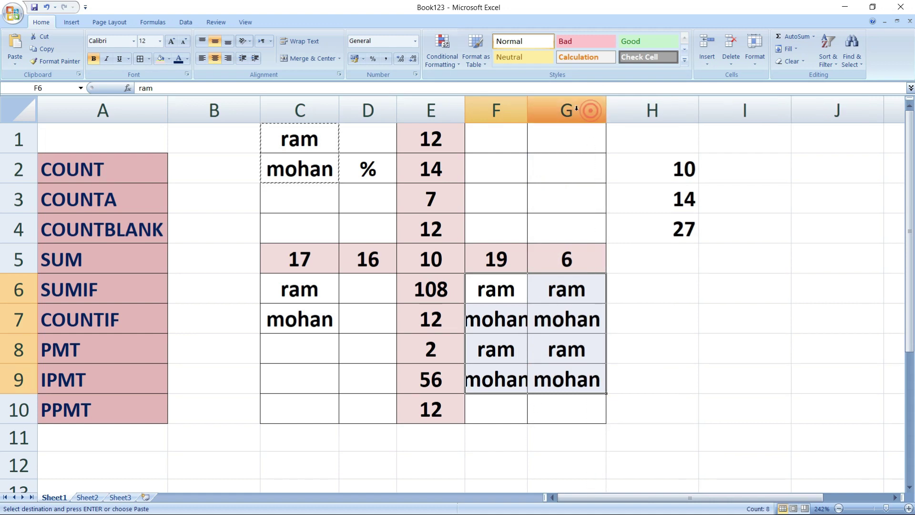
double_click(529, 113)
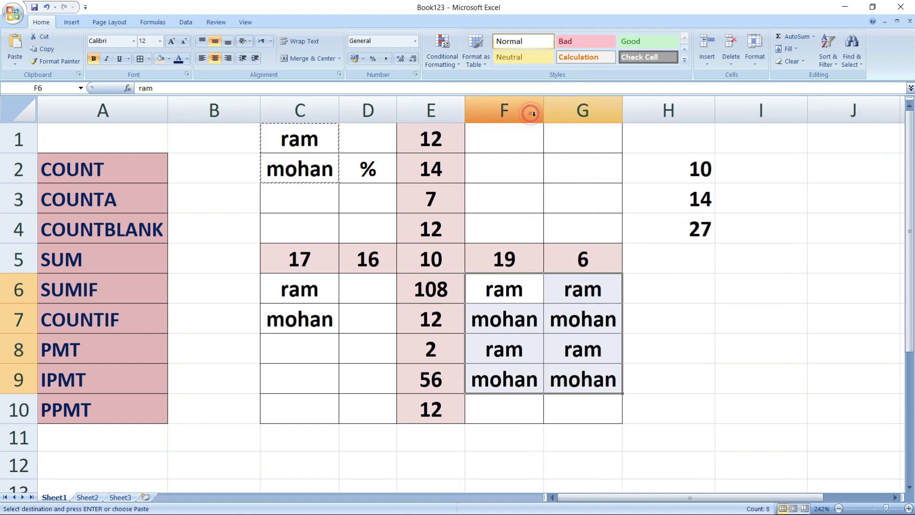
left_click(635, 343)
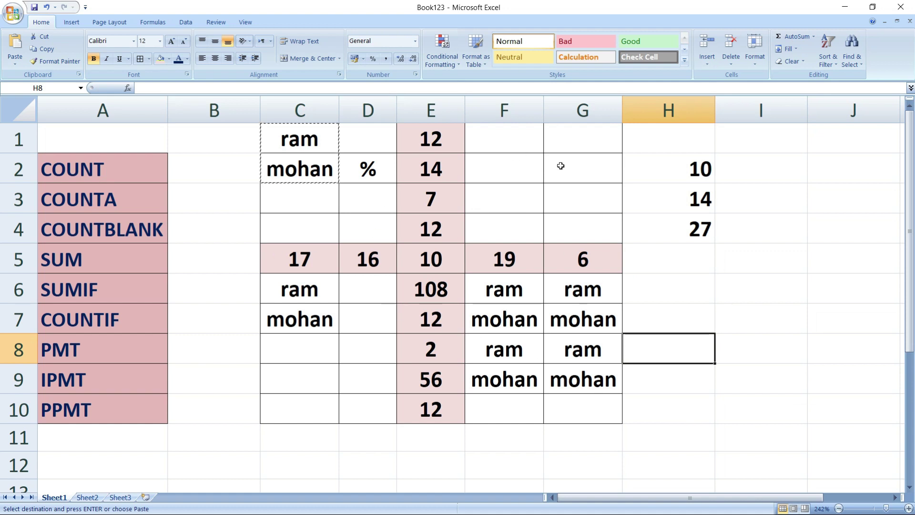
left_click(364, 201)
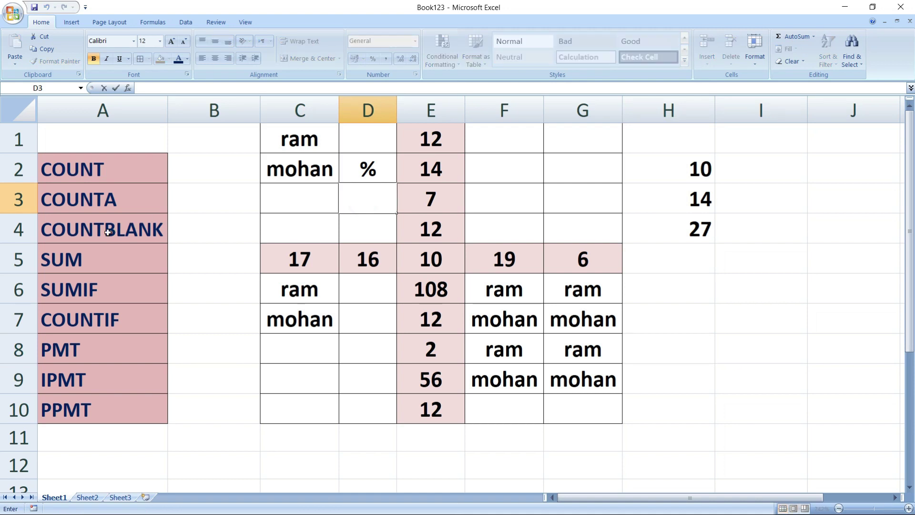
- Enter =COUNTBLANK(C1:G10) in H5 to count the empty cells, giving 23
left_click(664, 260)
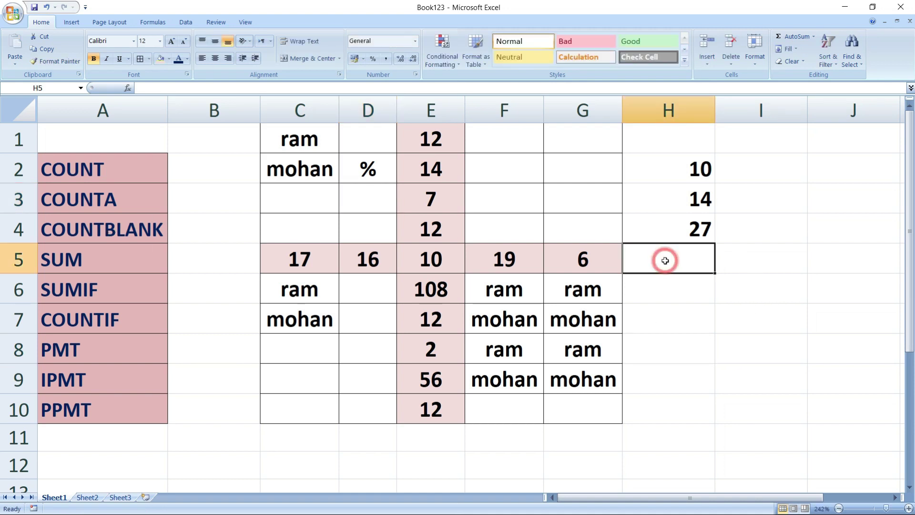
type("=")
type("count")
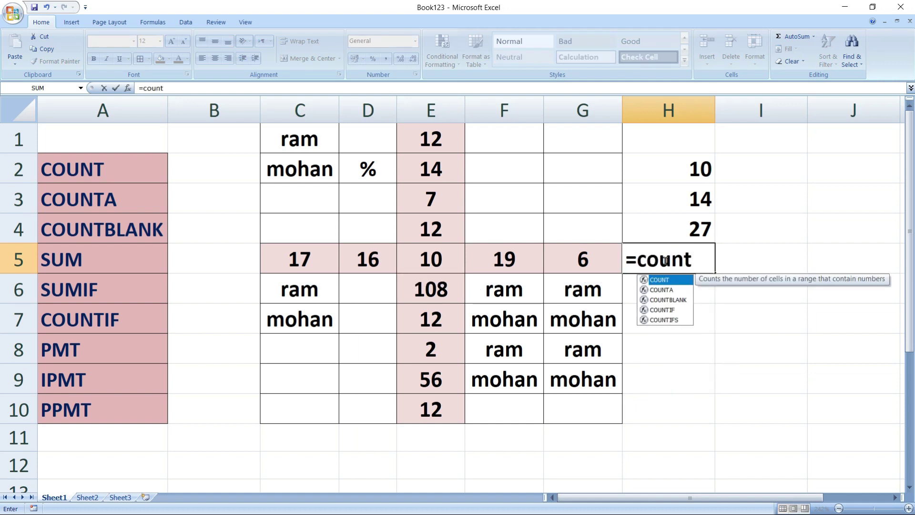
key("Down")
key("Down")
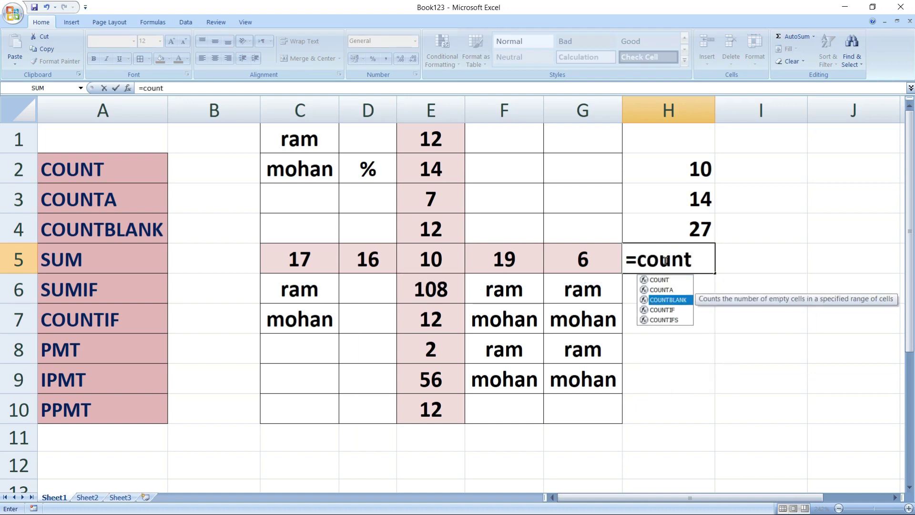
key("Tab")
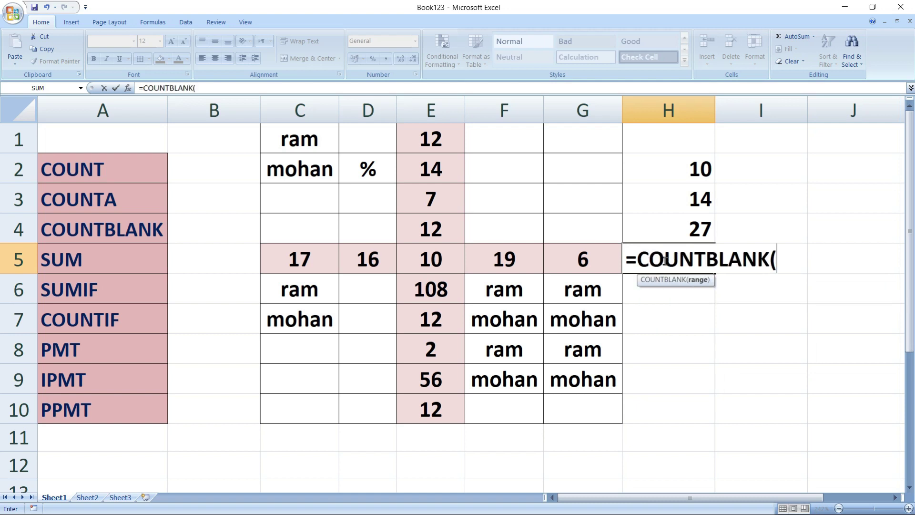
mouse_move(299, 143)
left_mouse_down()
mouse_move(584, 315)
mouse_move(590, 401)
left_mouse_up()
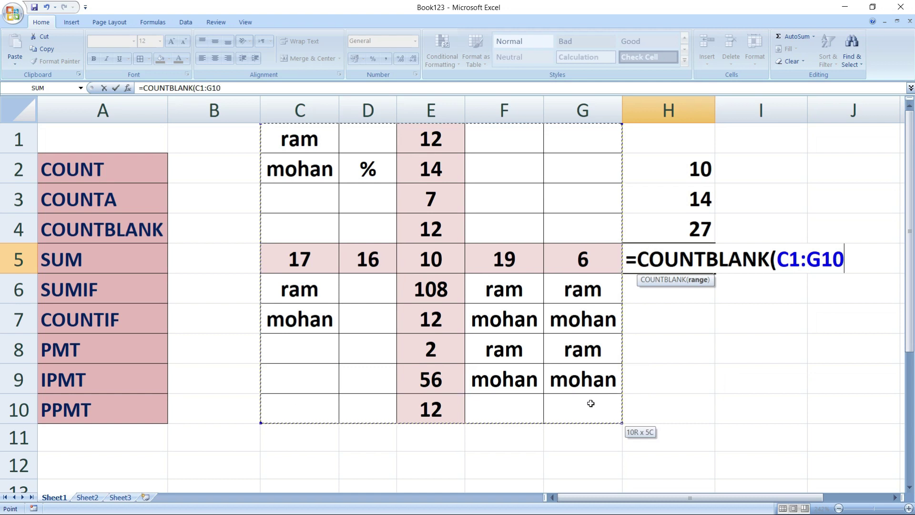
type(")")
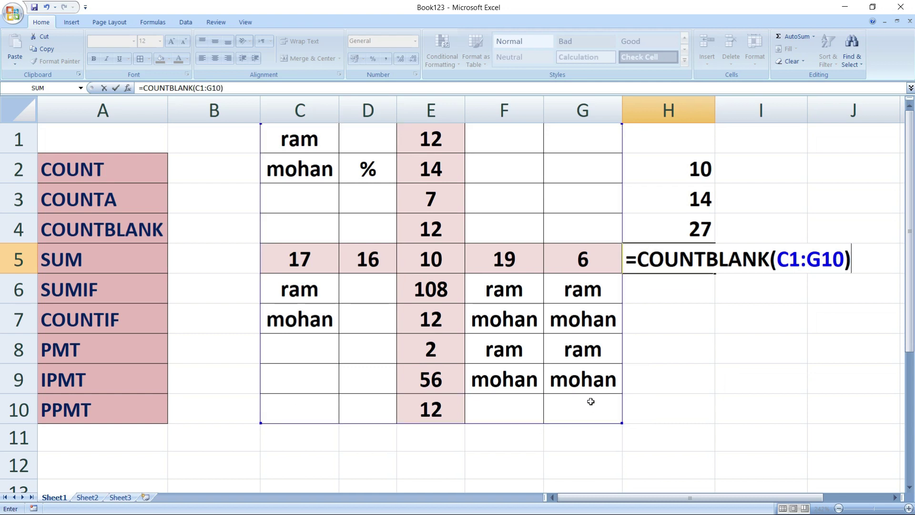
key("Return")
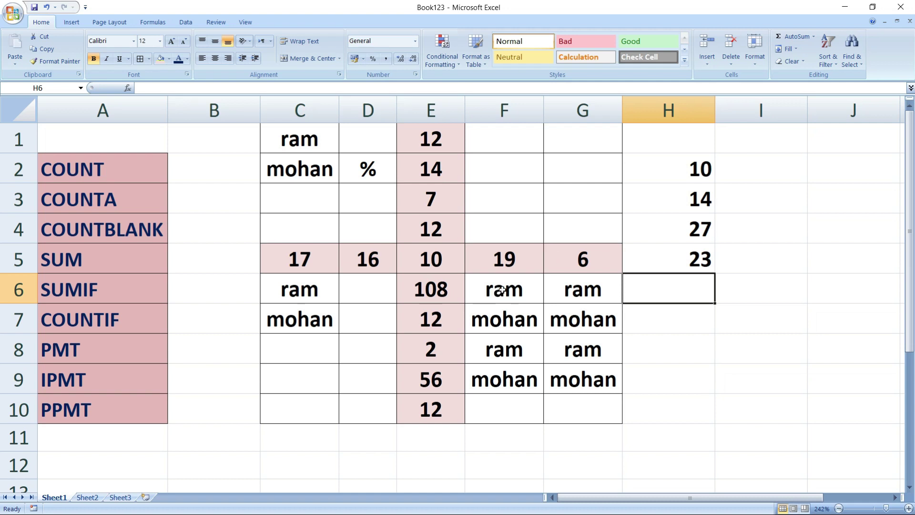
- Delete the ram and mohan entries in F6:G9, then enter =SUM(E1:E10) in H6, giving 245
left_click_drag(503, 289, 601, 381)
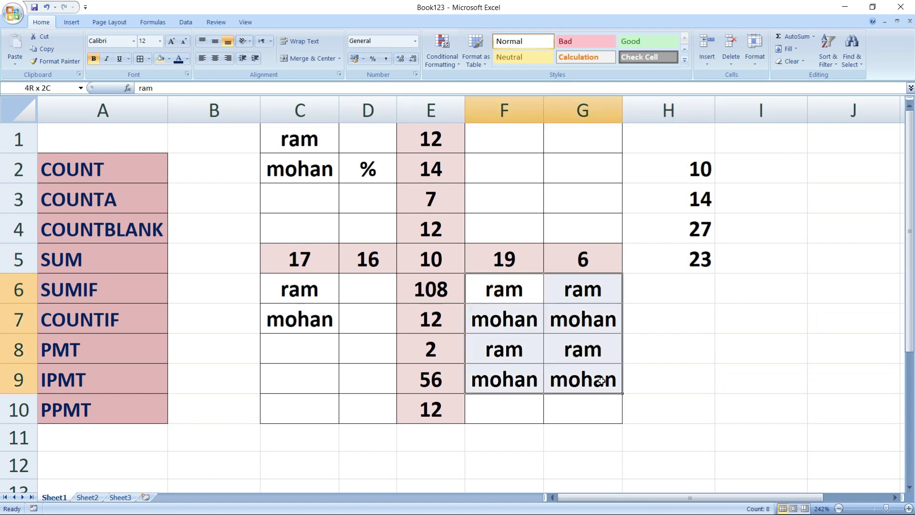
key("Delete")
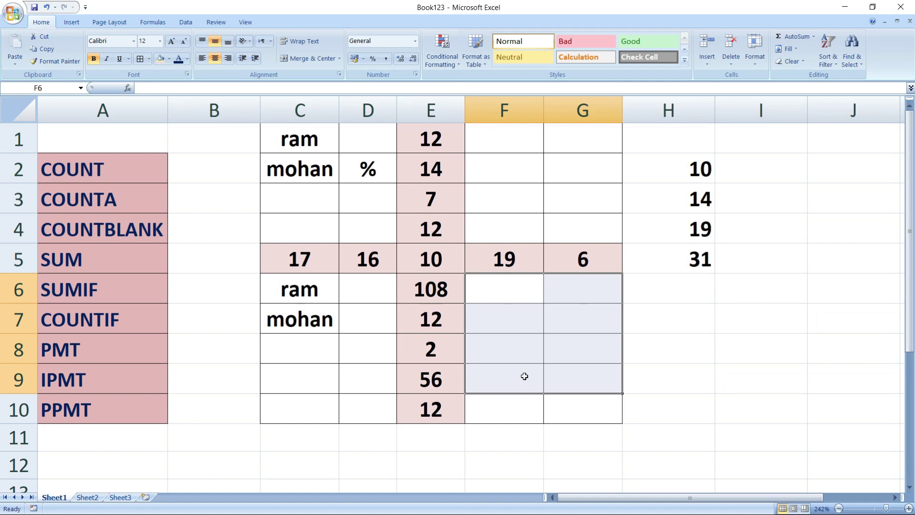
left_click(670, 298)
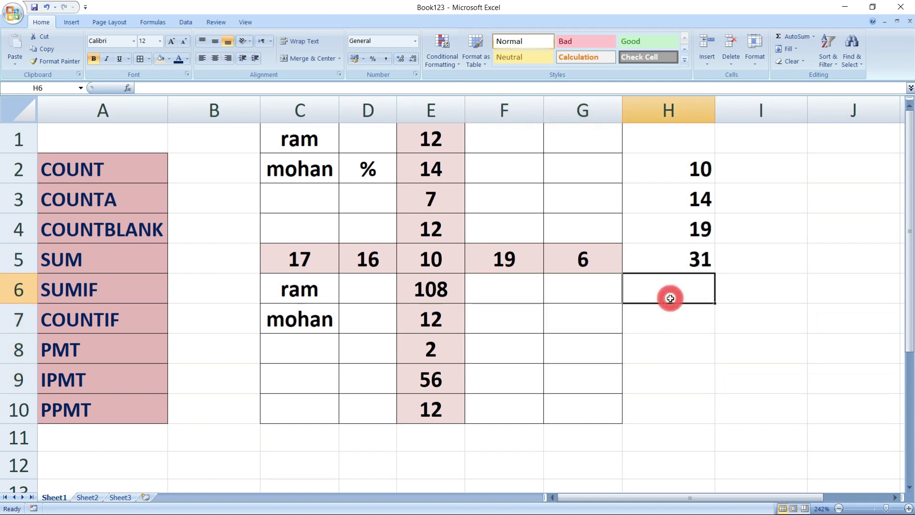
type("=")
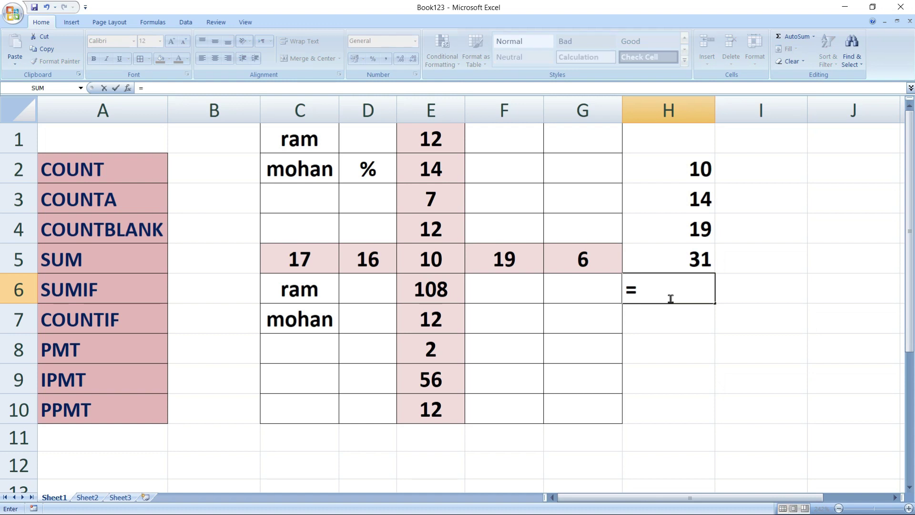
type("su")
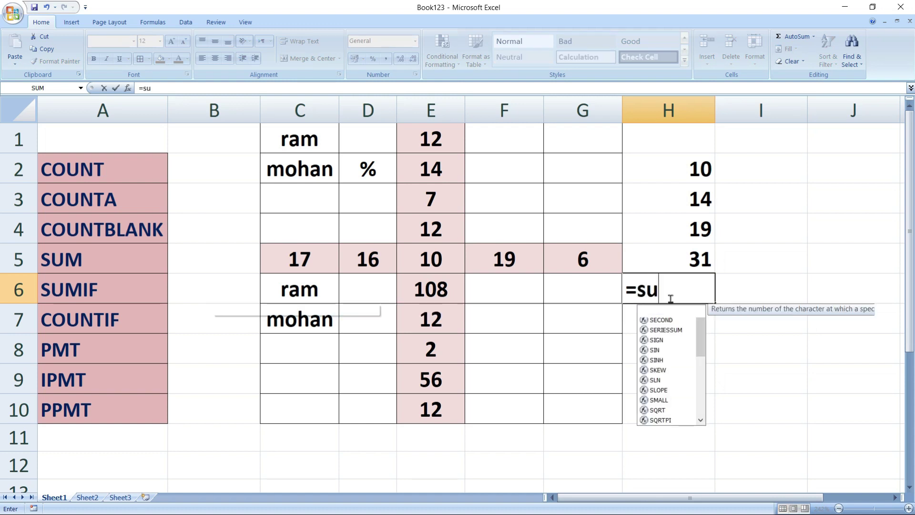
type("m")
key("Tab")
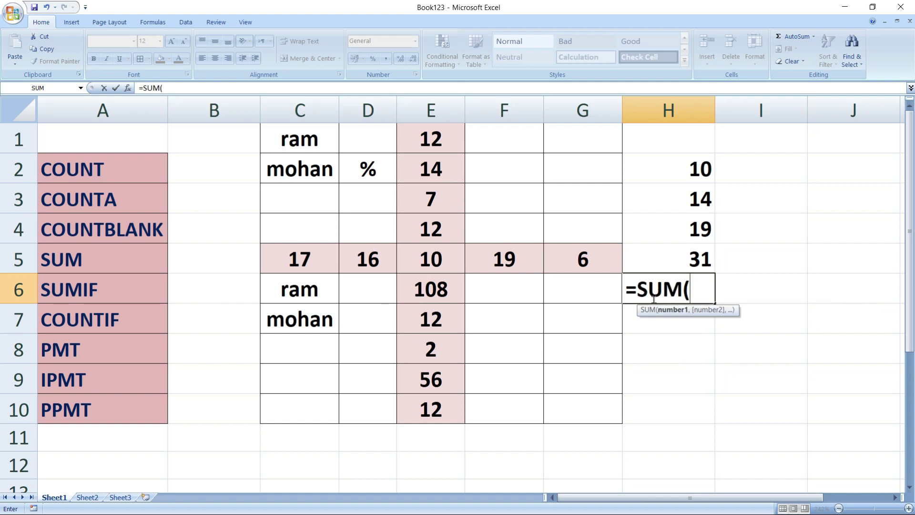
left_click(445, 137)
left_click_drag(445, 137, 444, 404)
type(")")
key("Return")
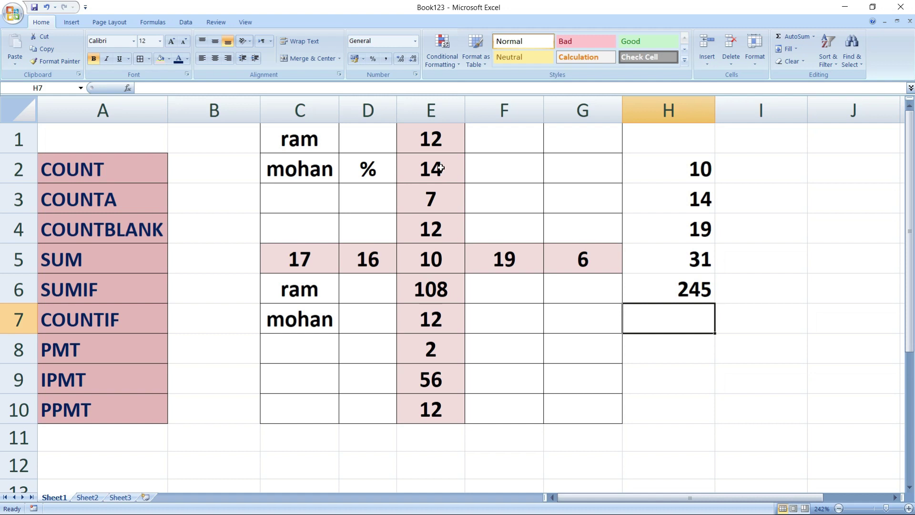
- Enter =SUM(E1+E4+E7+E10) in H7 to total those four cells, giving 48
type("=")
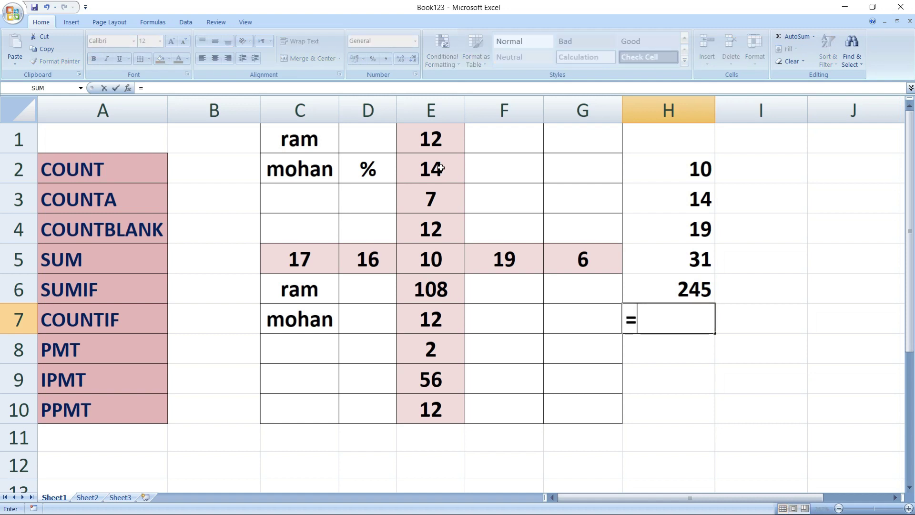
type("sum")
key("Tab")
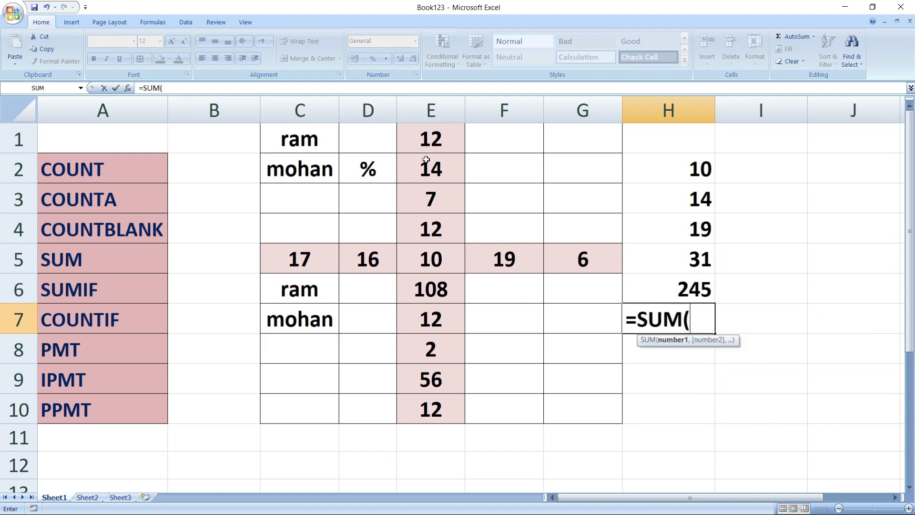
left_click(427, 148)
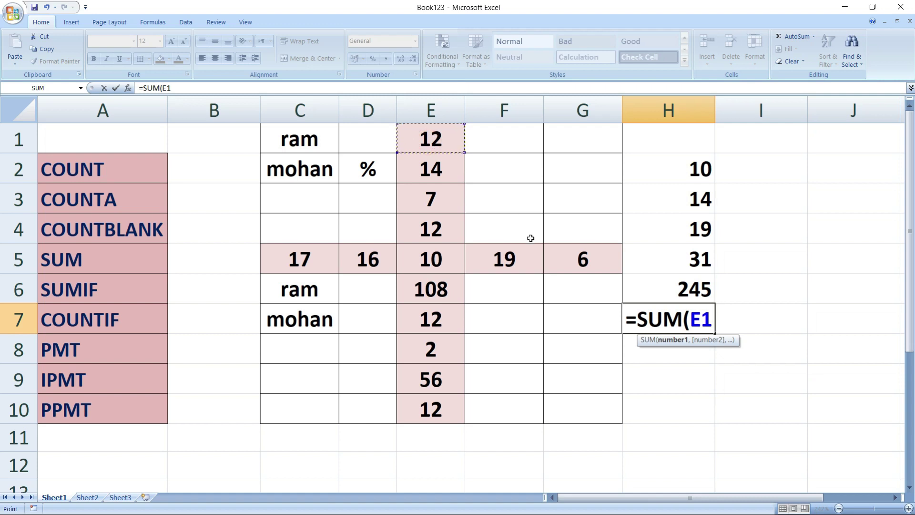
type("+")
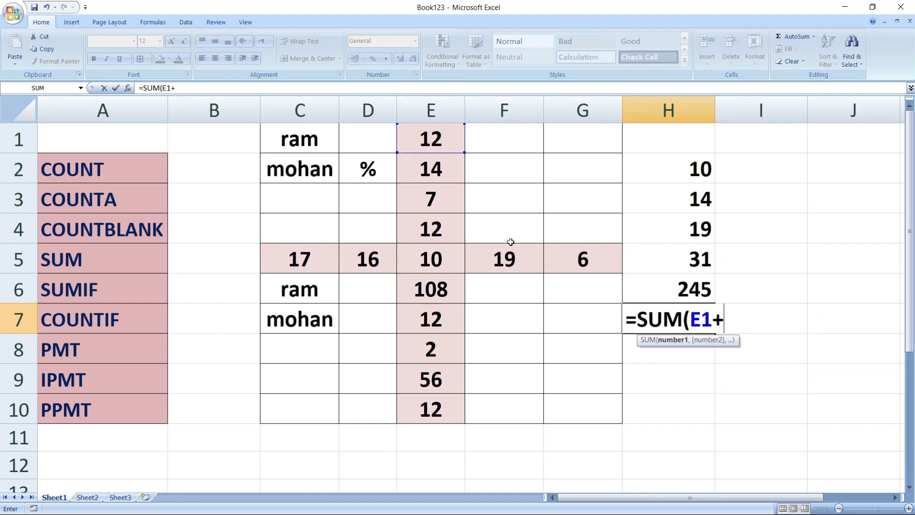
left_click(424, 230)
type("+")
left_click(421, 320)
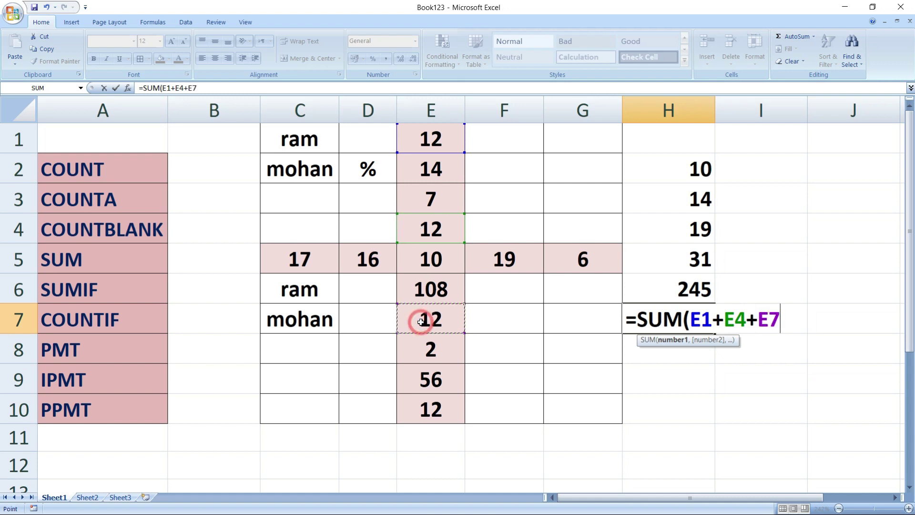
type("+")
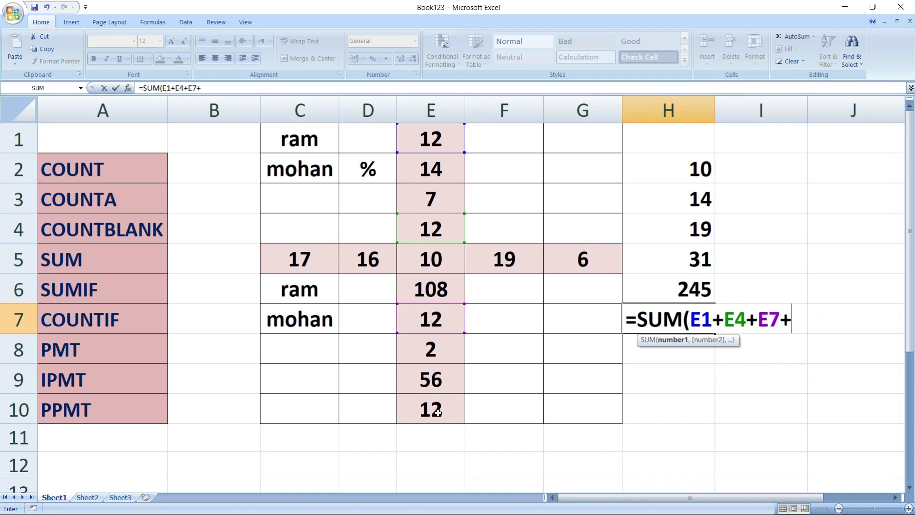
left_click(438, 413)
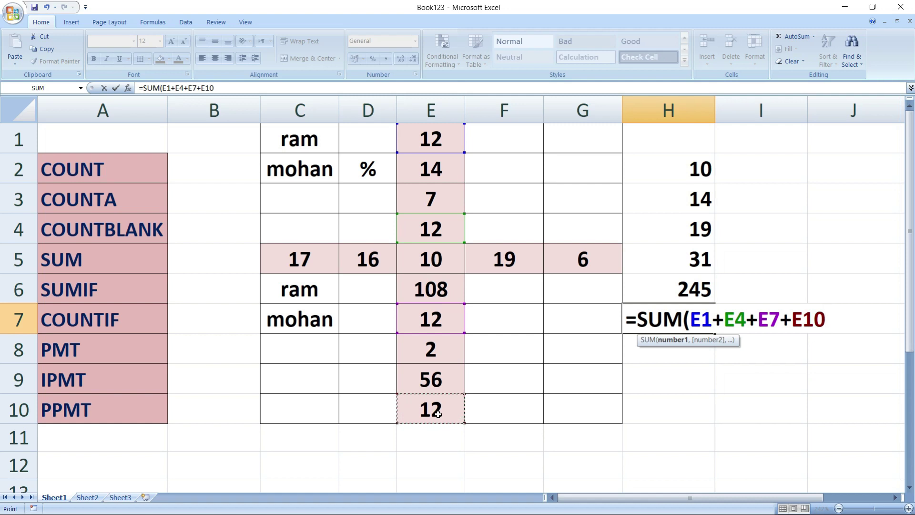
type(")")
key("Return")
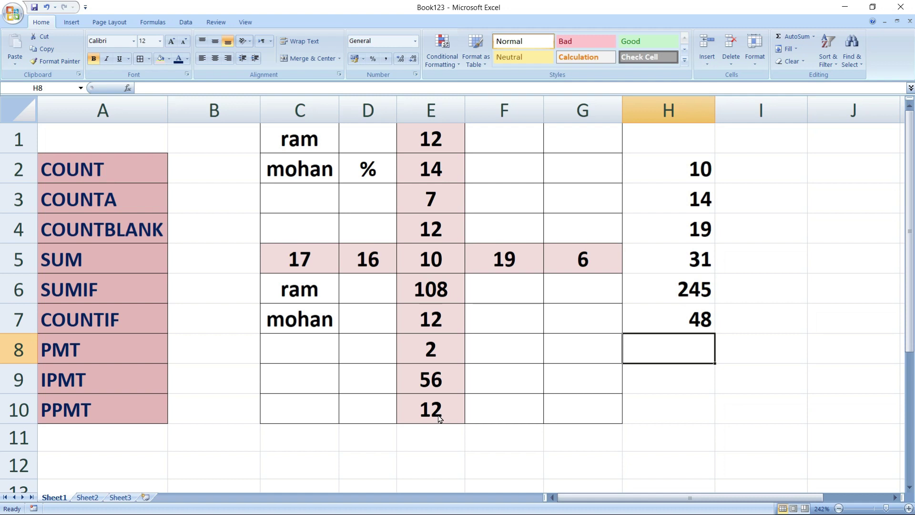
type("=")
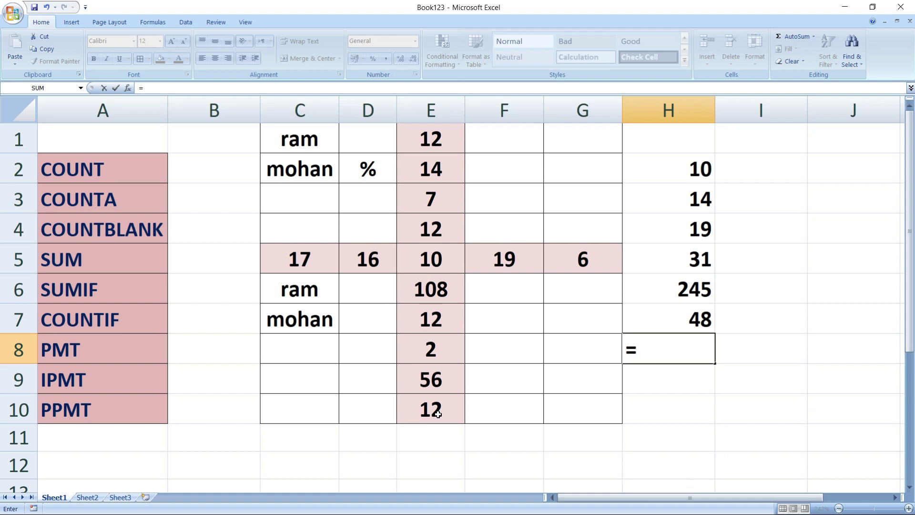
- Enter =E1+E4+E7+E10 in H8 without SUM, returning 48
left_click(425, 140)
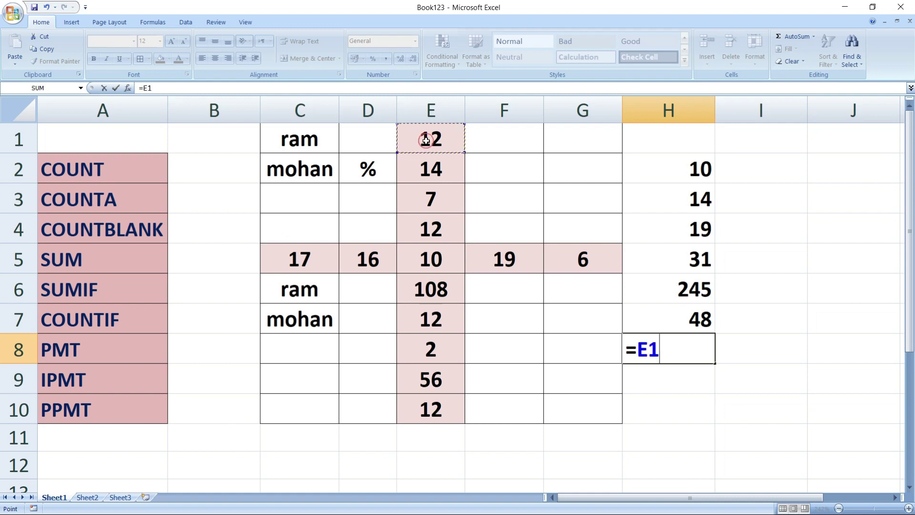
type("+")
left_click(416, 229)
type("+")
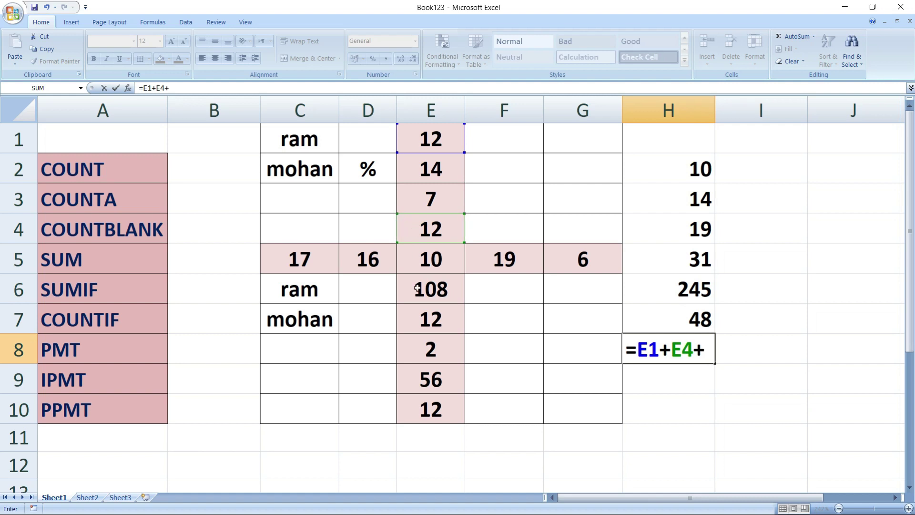
left_click(415, 327)
type("+")
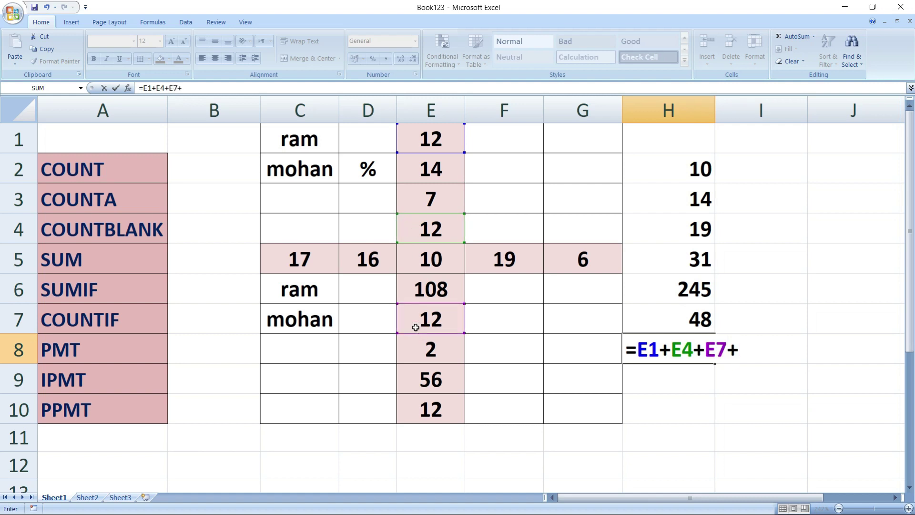
left_click(423, 417)
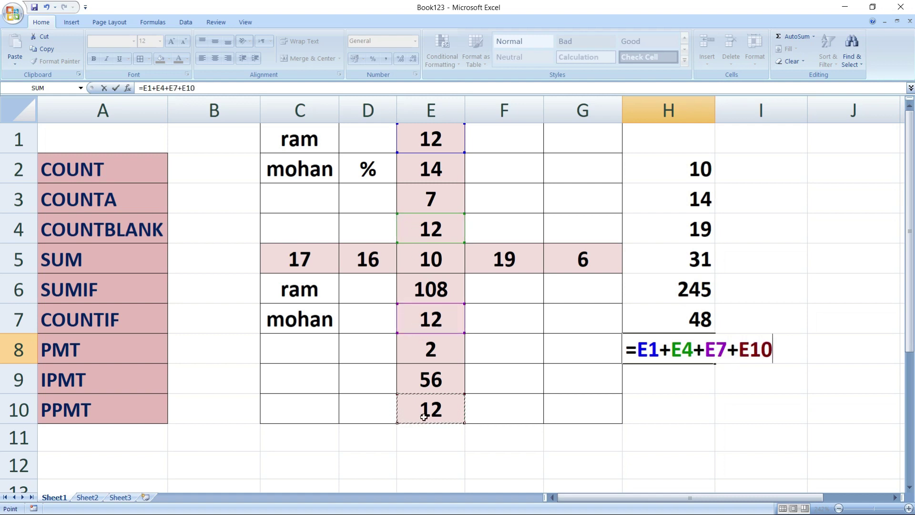
key("Return")
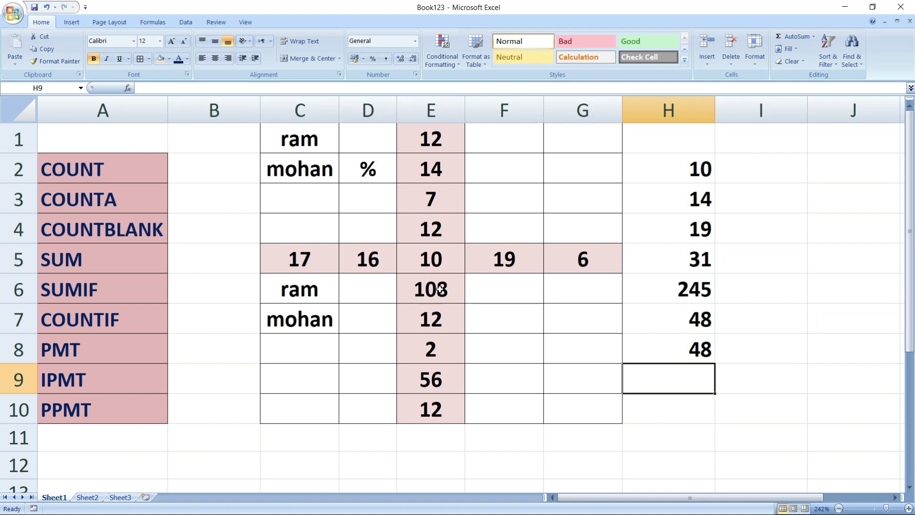
- Enter =SUMIF(E1:E10,">12") in H9 to total values above 12, giving 178
type("=s")
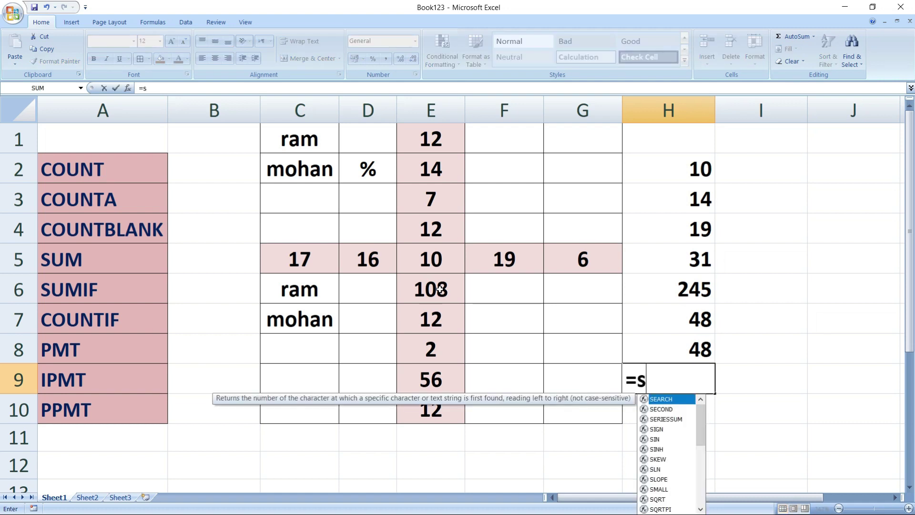
type("umif")
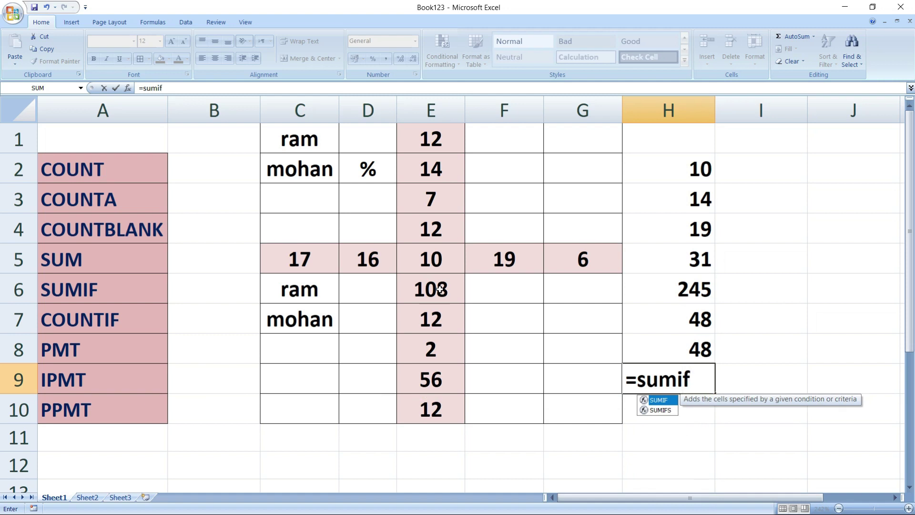
key("Tab")
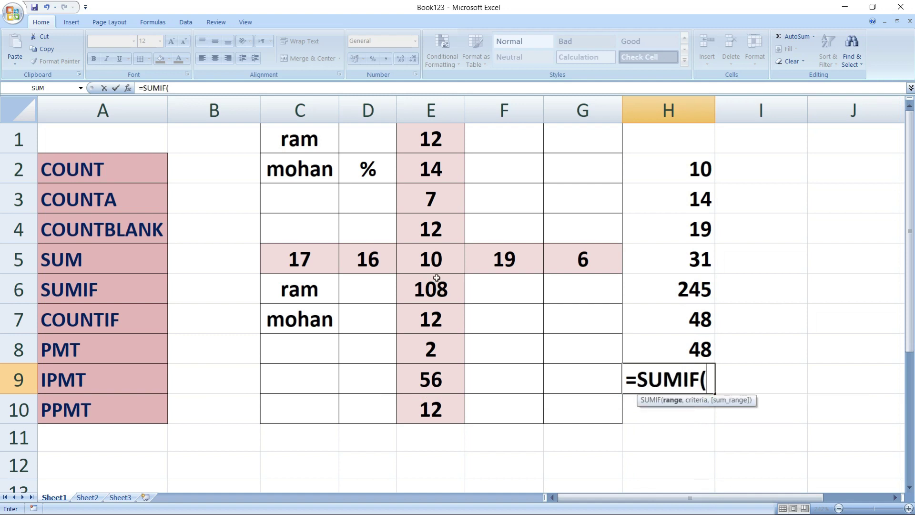
left_click_drag(410, 137, 425, 409)
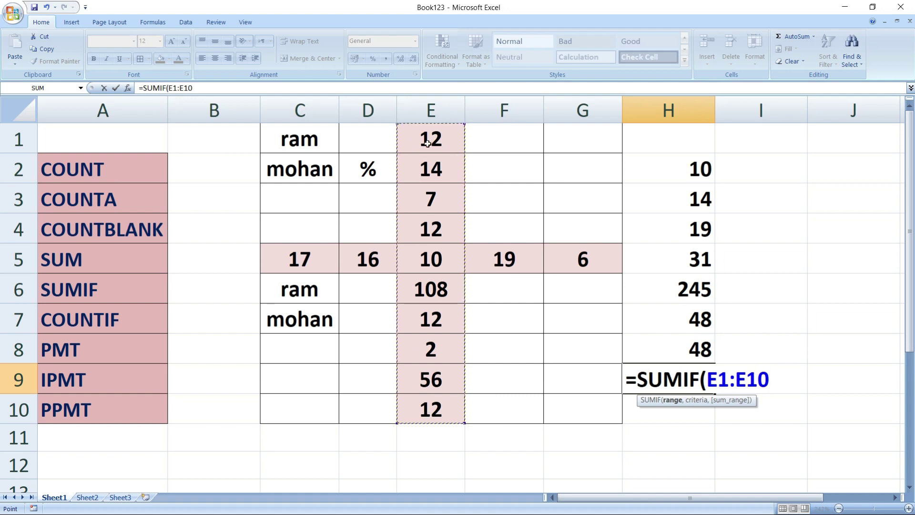
type(",")
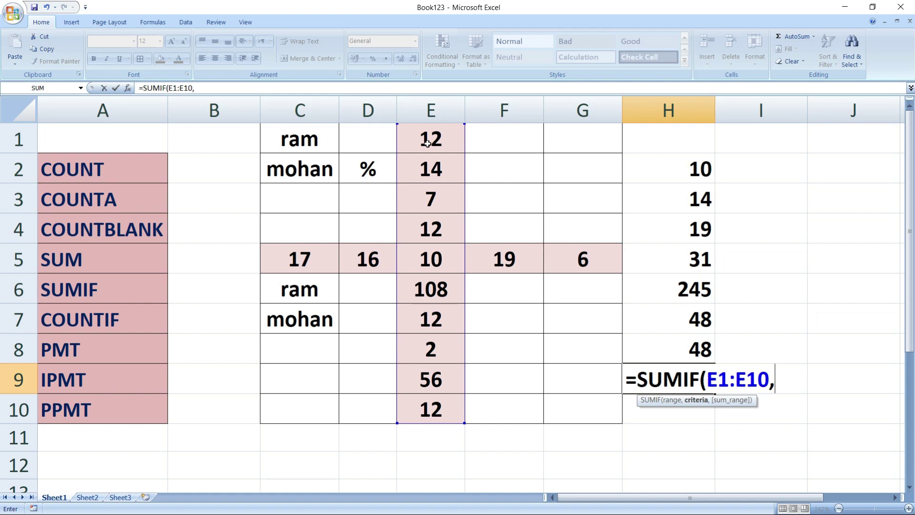
type("\"")
type(">")
type("12")
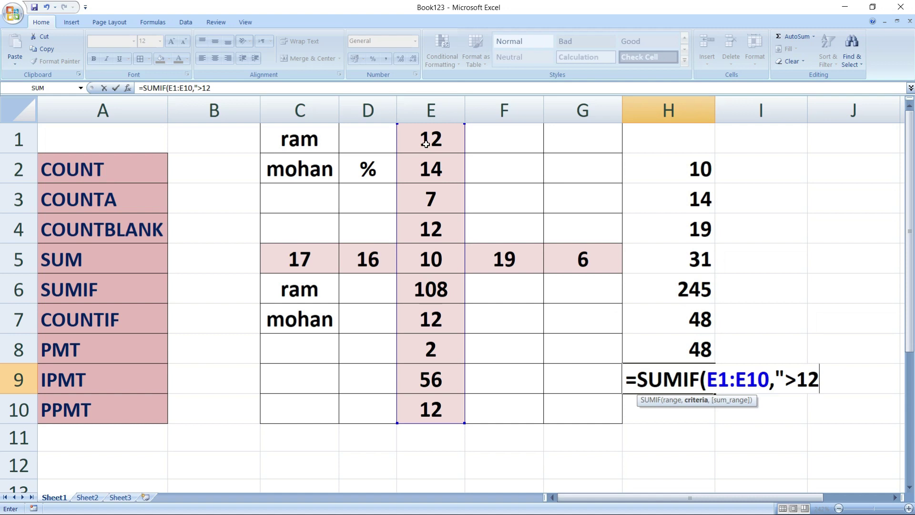
type("\"")
type(")")
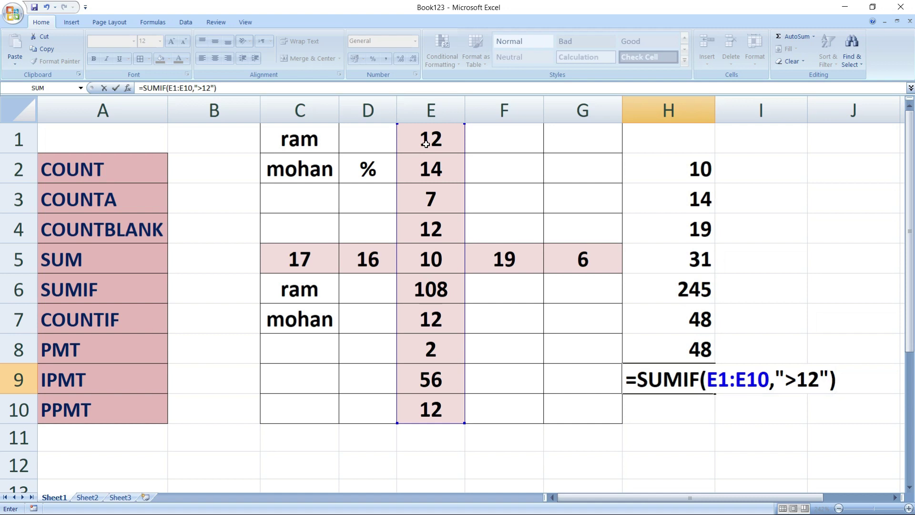
key("Return")
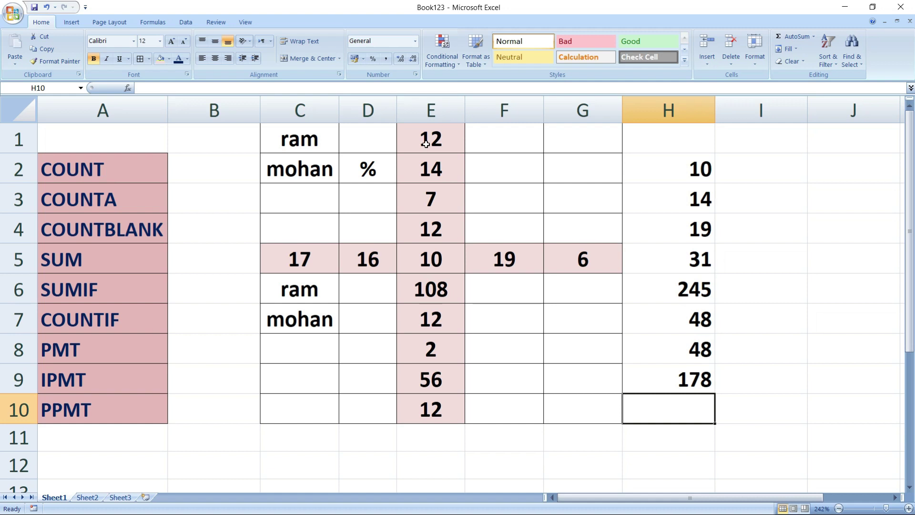
- Enter =SUMIF(E1:E10,"<12") in H10 to total column E values below 12, giving 19
type("=")
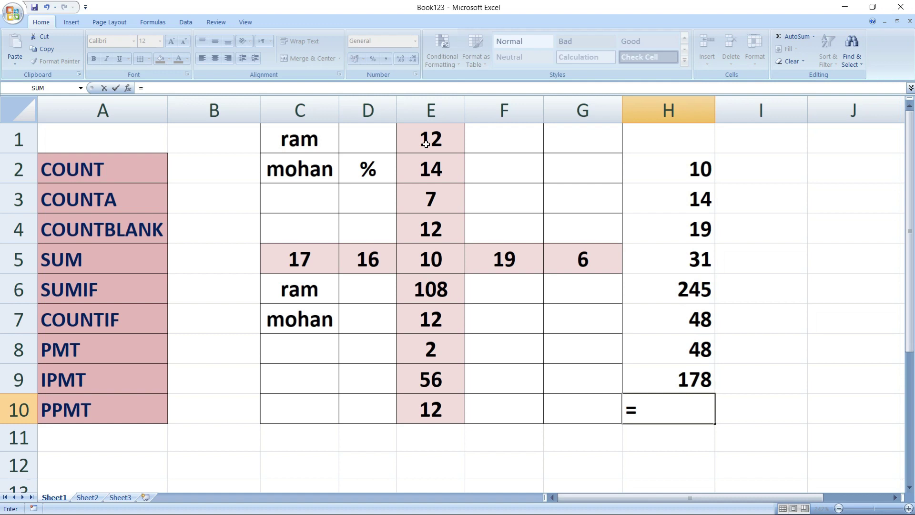
type("sumif")
key("Tab")
left_click_drag(425, 143, 442, 401)
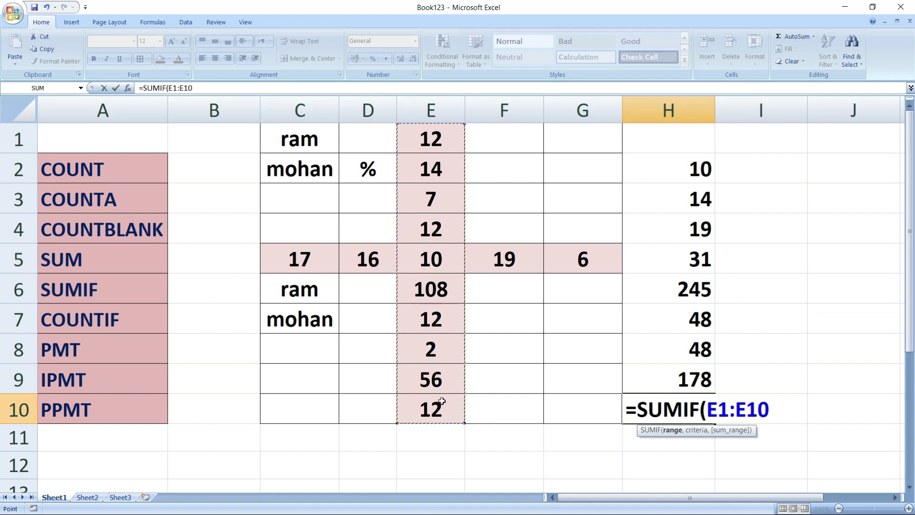
type(",")
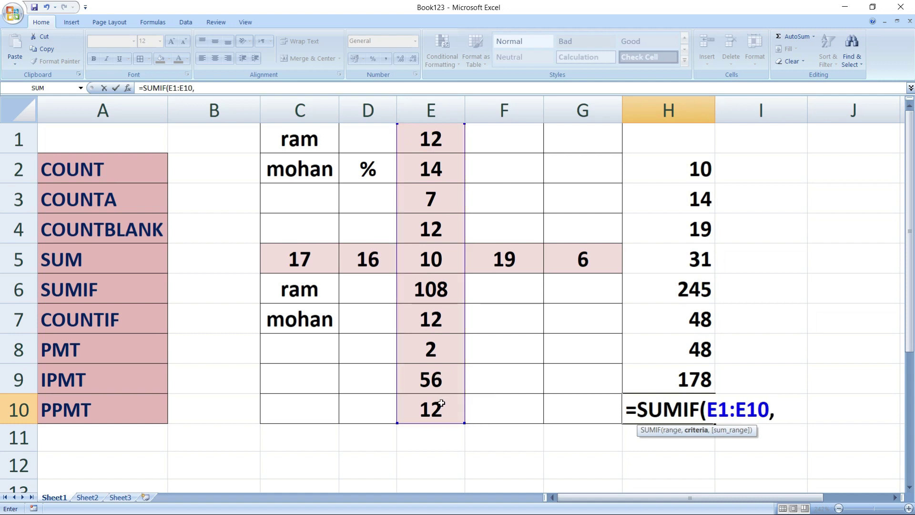
type("\"")
type("<")
type("12")
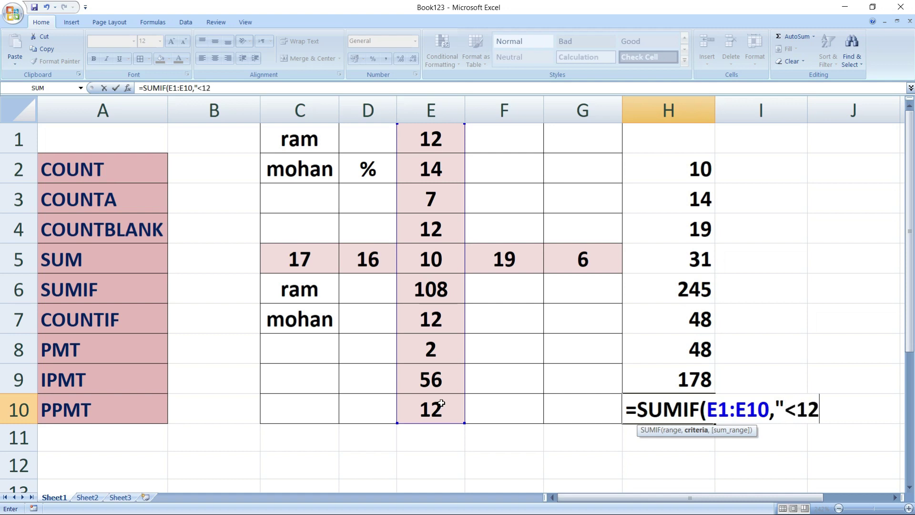
type("\"")
type(")")
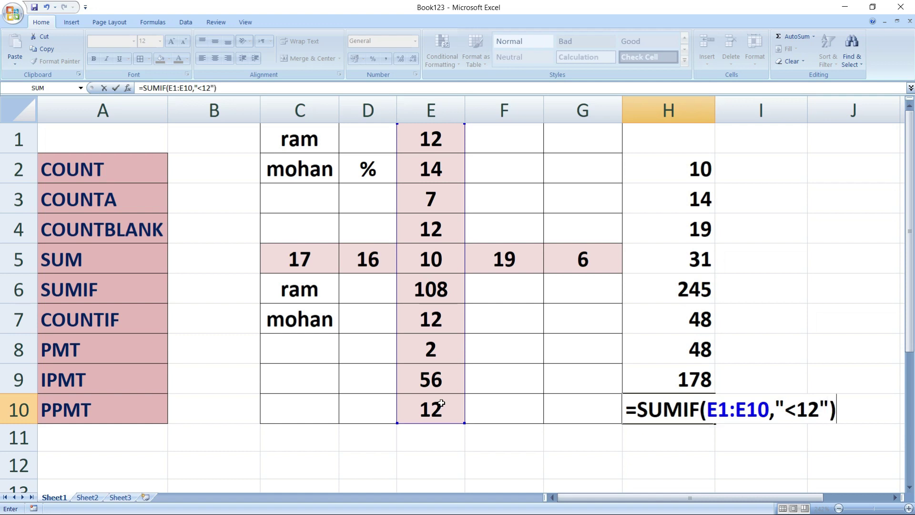
key("Return")
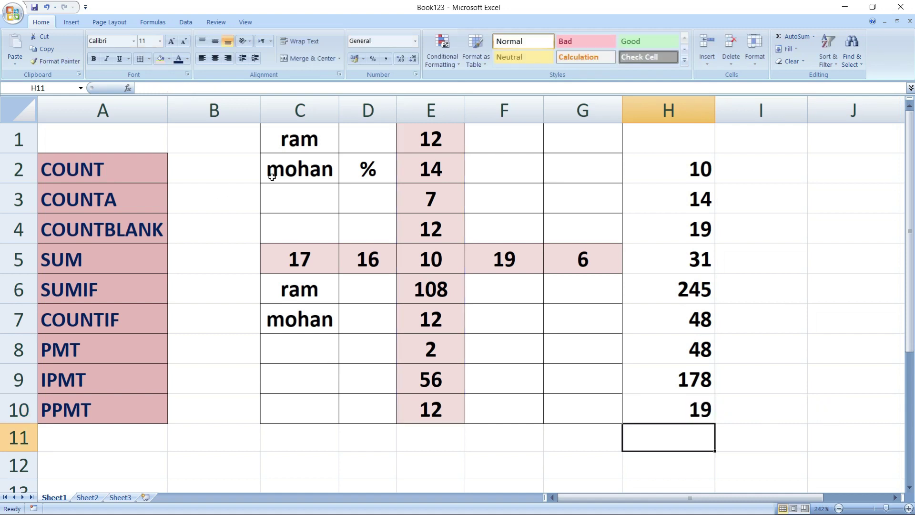
- After checking E3, E5 and E8, enter =SUMIF(E1:E10,"=12") in H11
left_click(437, 200)
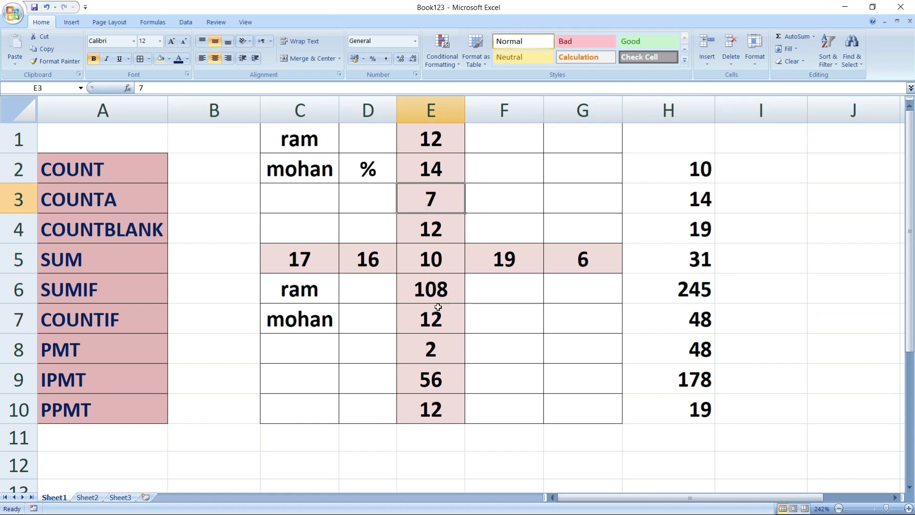
left_click(423, 261)
left_click(431, 353)
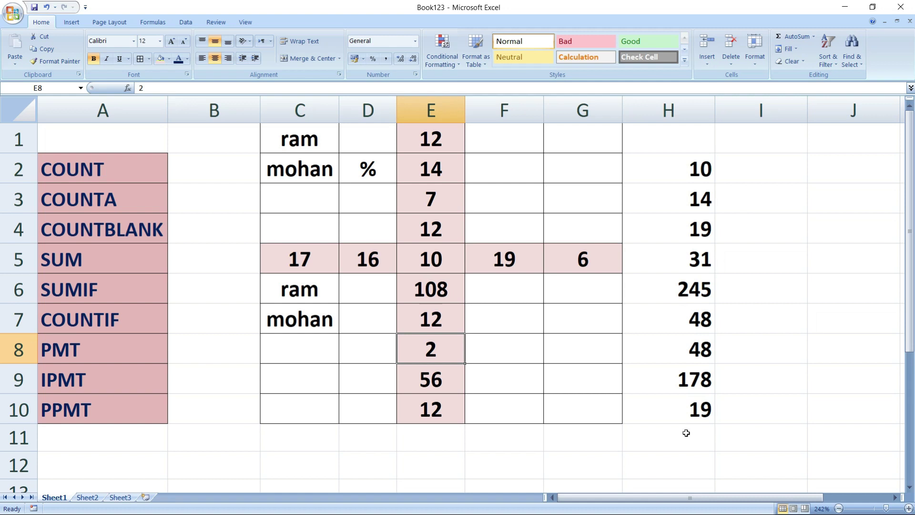
left_click(686, 432)
type("=")
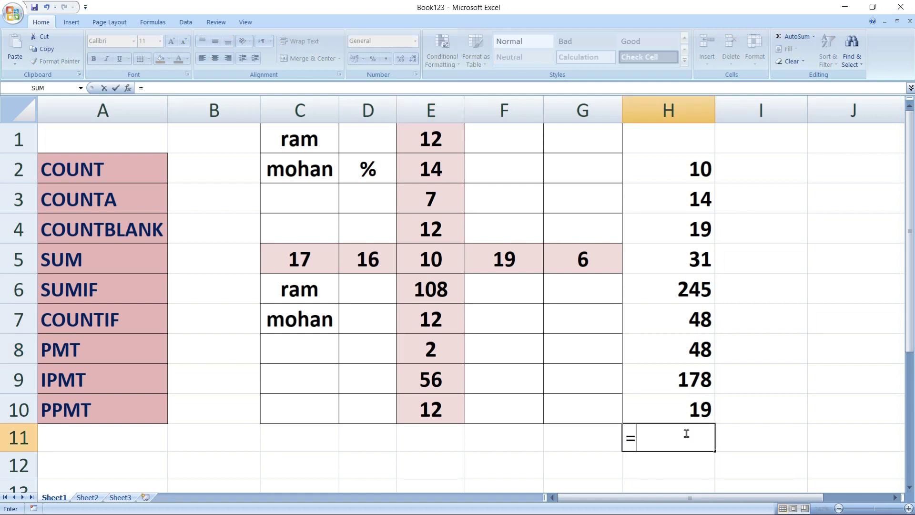
type("sum")
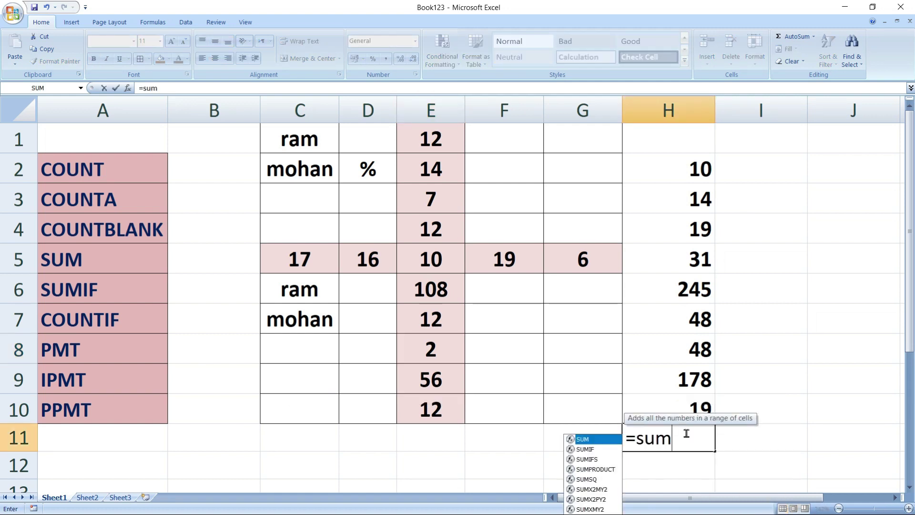
type("if")
key("Tab")
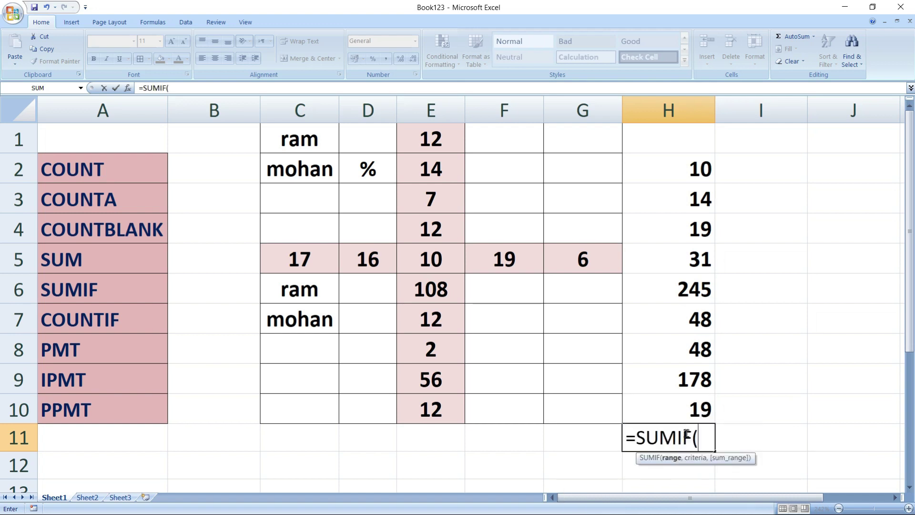
left_click_drag(454, 139, 450, 409)
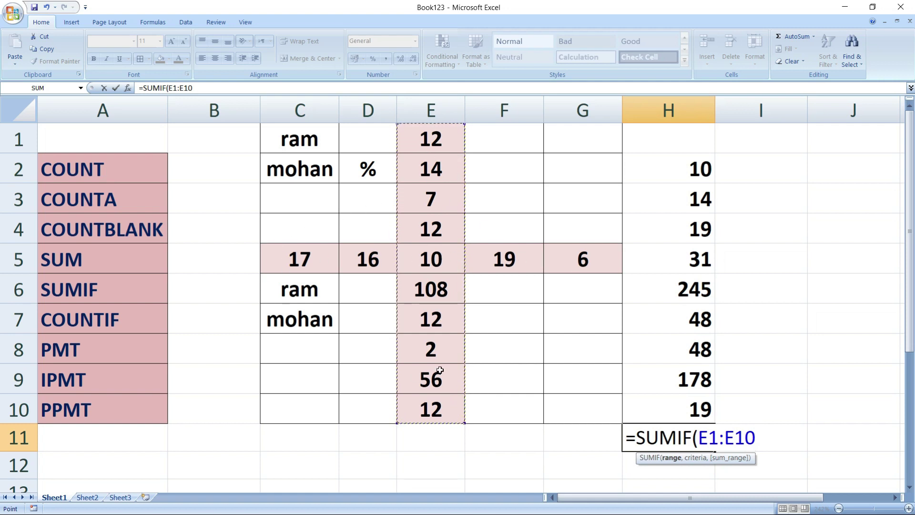
type(",")
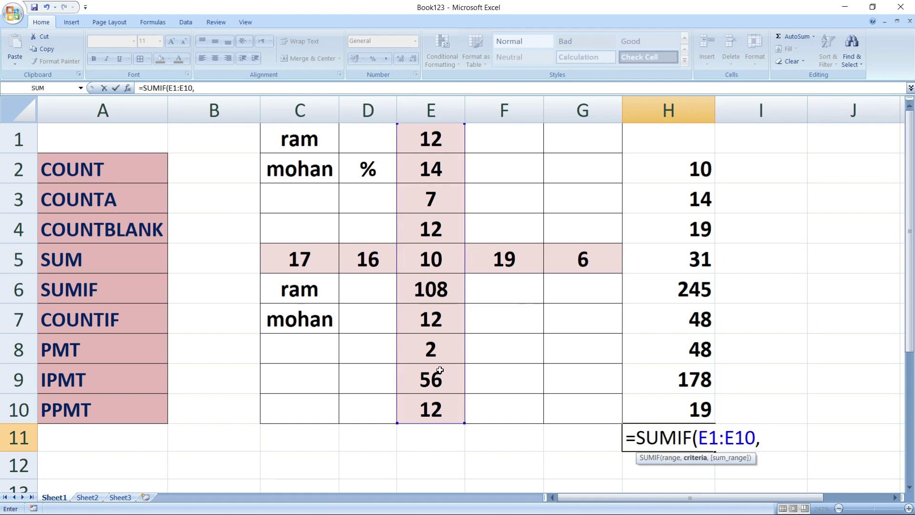
type("\"")
type("=")
type("12")
type("\"")
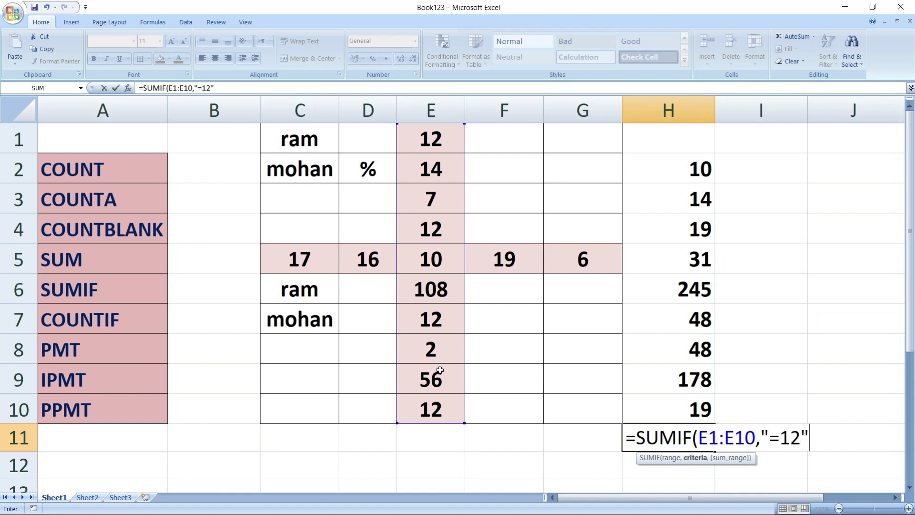
type(")")
key("Return")
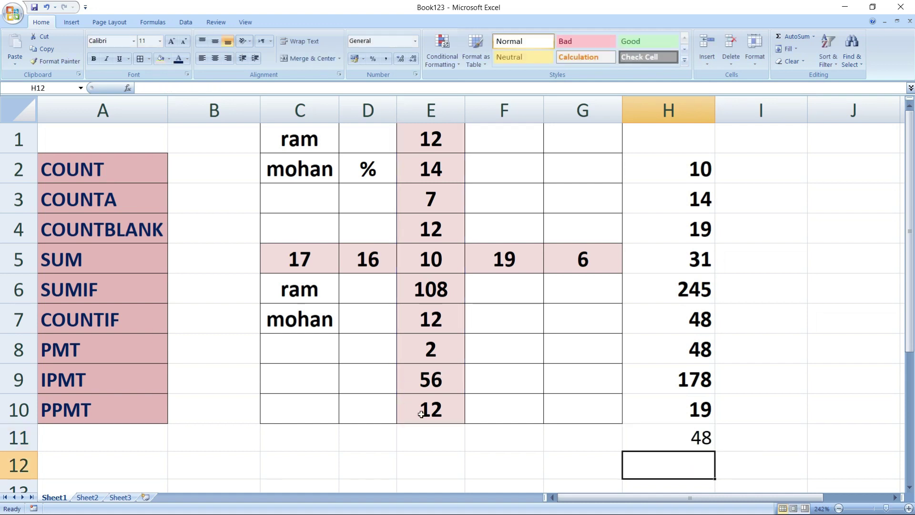
- Verify the four 12s in E10, E7, E4 and E1 that make up the 48
left_click(414, 409)
left_click(427, 316)
left_click(431, 229)
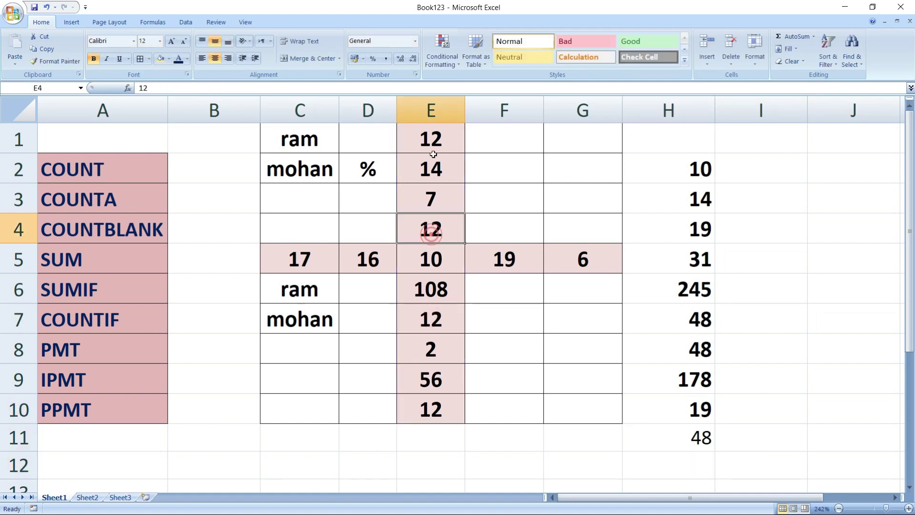
left_click(434, 138)
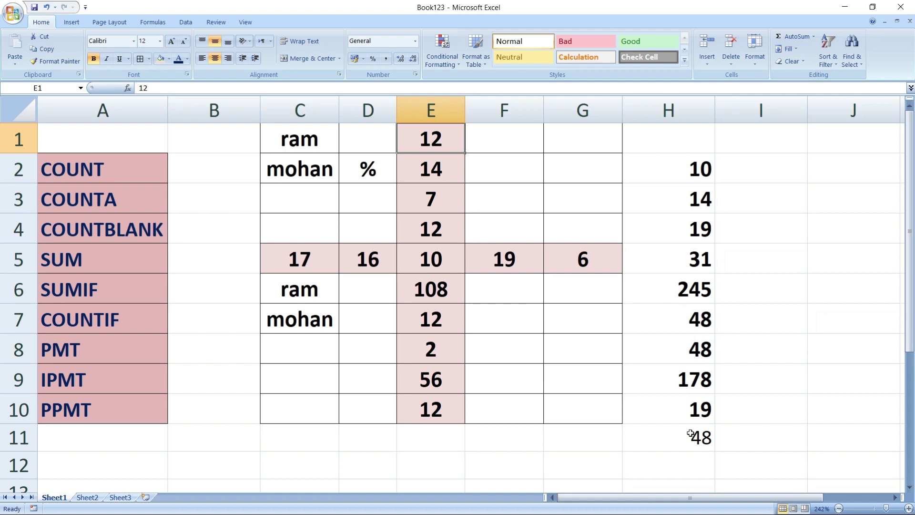
- Enter =SUMIF(E1:E10,">=12") in I2, adding the missing quote after the error, giving 226
left_click(760, 177)
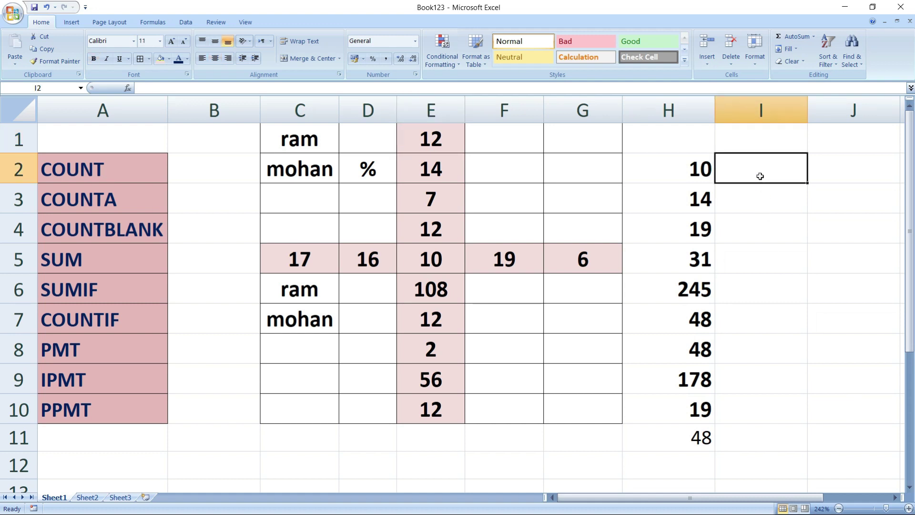
type("=")
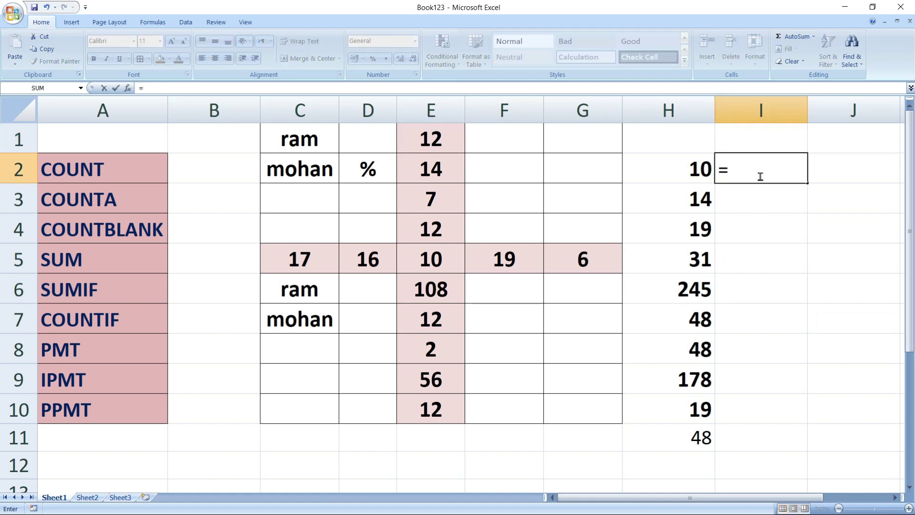
type("sumif")
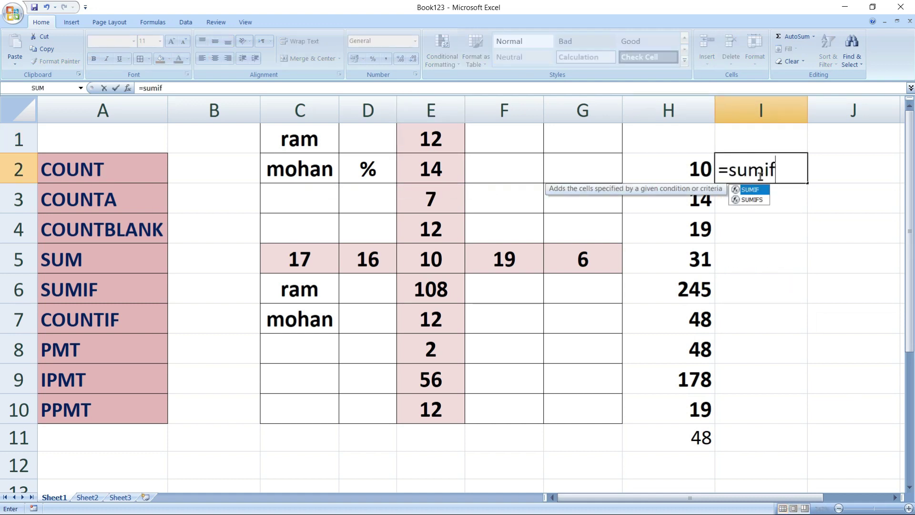
key("Tab")
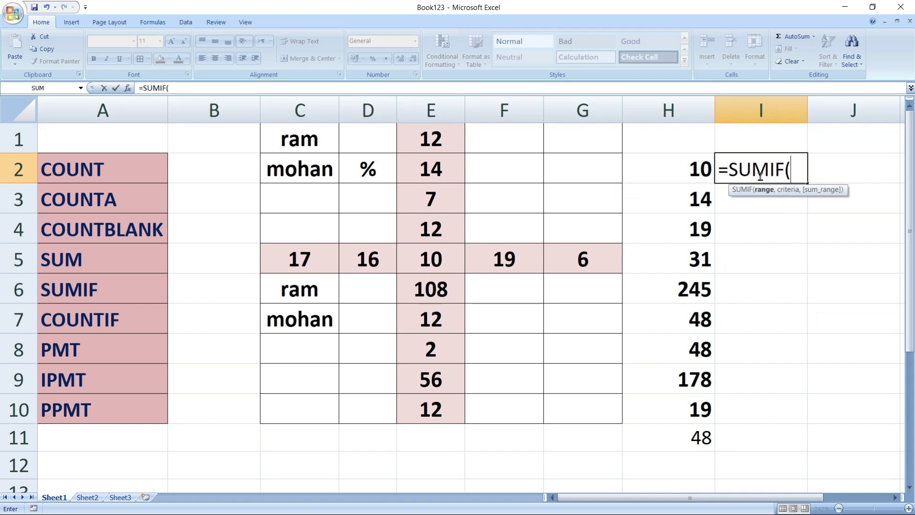
left_click_drag(441, 135, 439, 402)
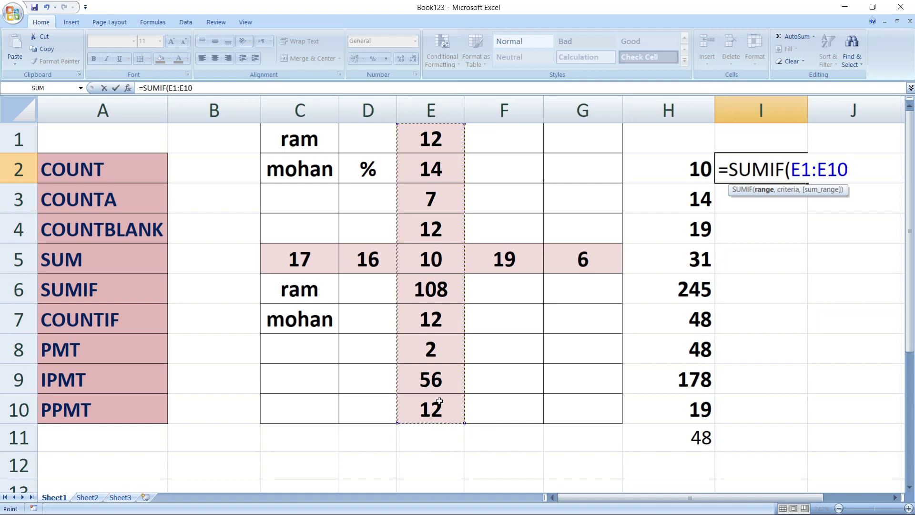
type(",")
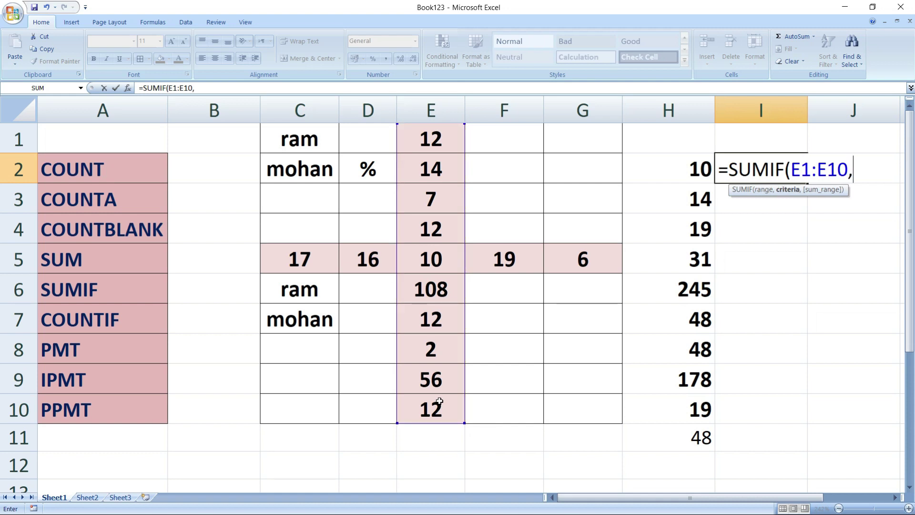
type(">=")
type("12")
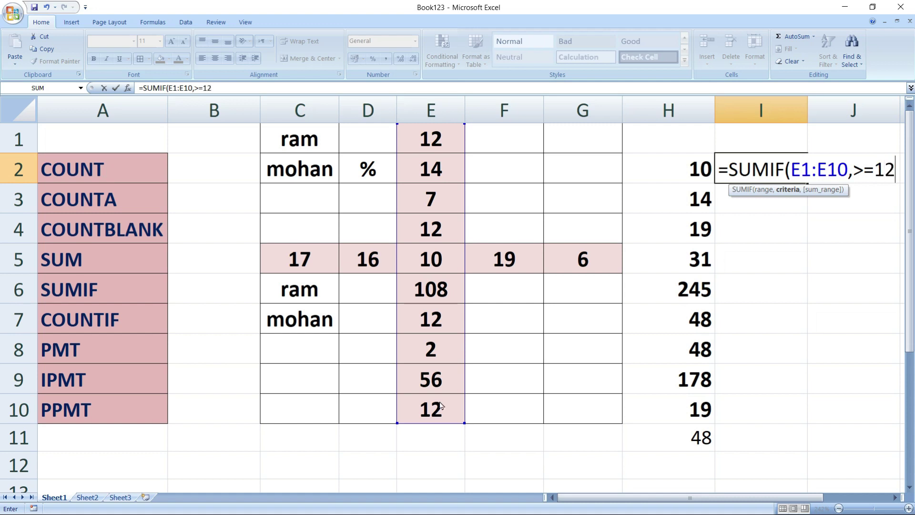
type("\")")
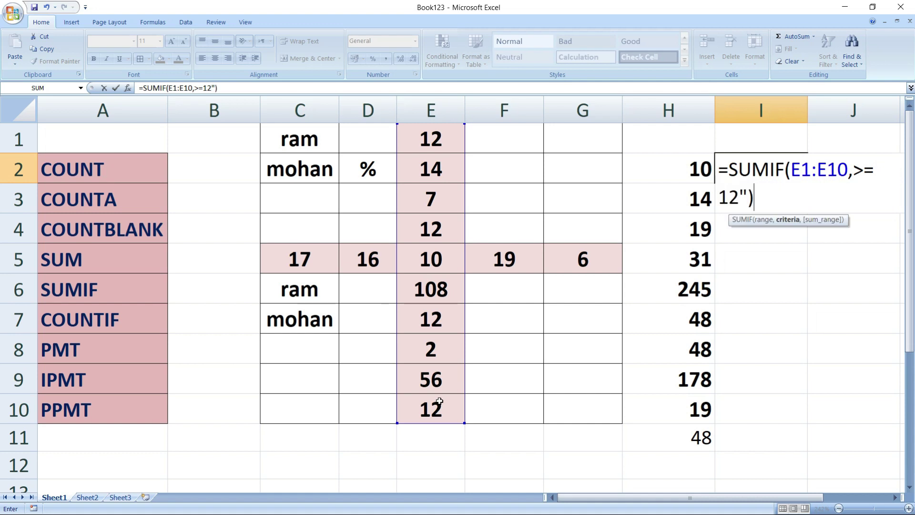
key("Return")
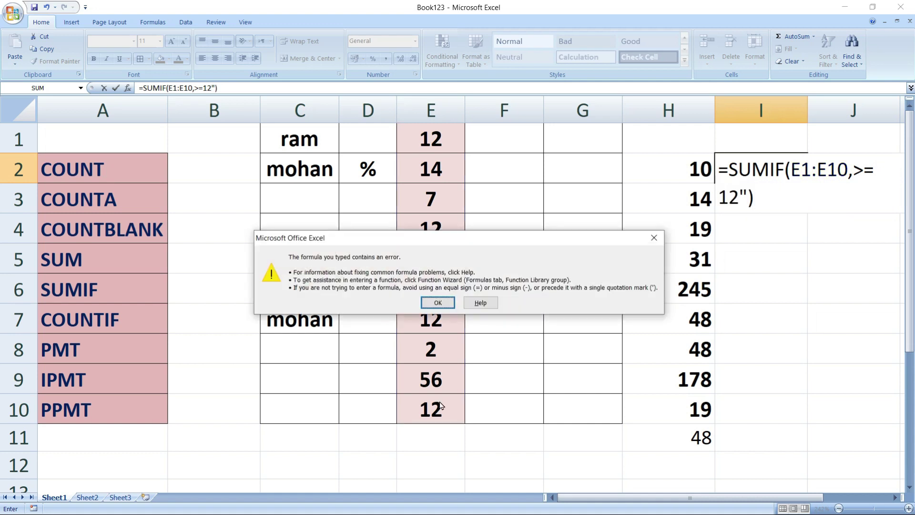
left_click(437, 303)
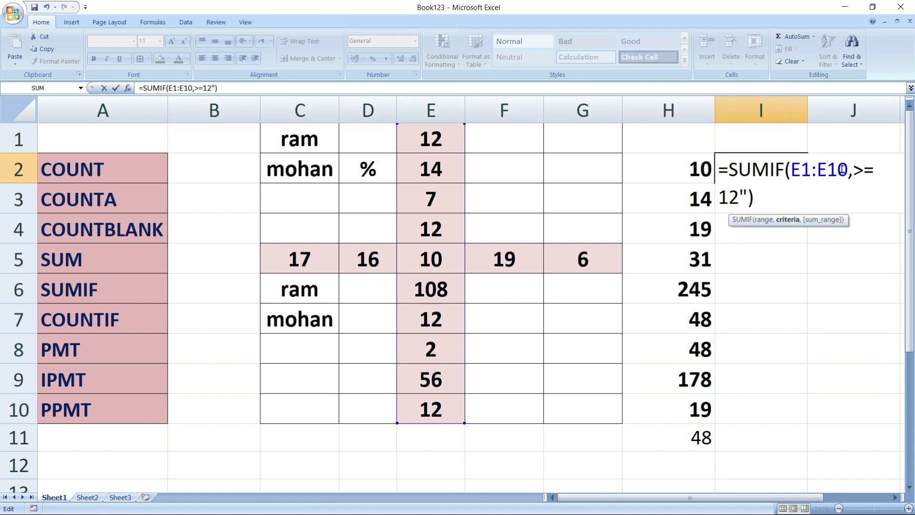
type("\"")
key("Return")
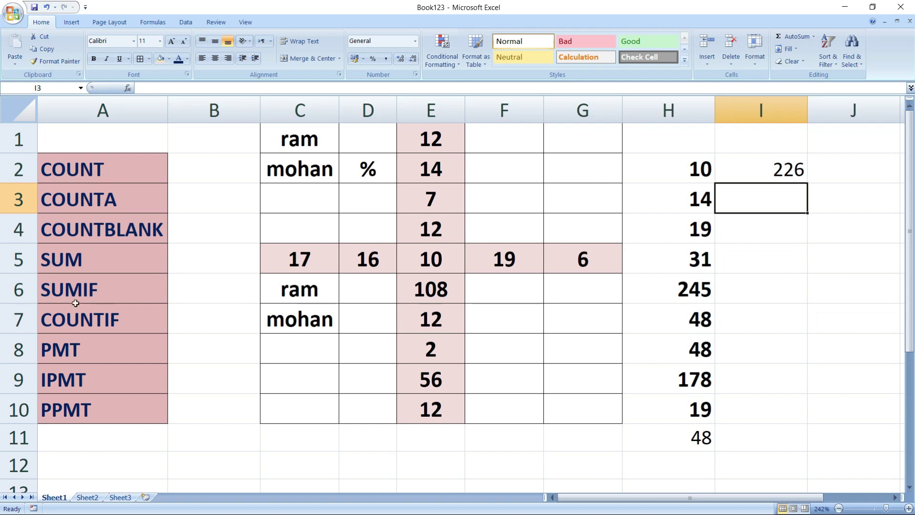
- Enter =COUNTIF(E1:E10,"=12") in I3, counting four cells equal to 12
left_click(92, 325)
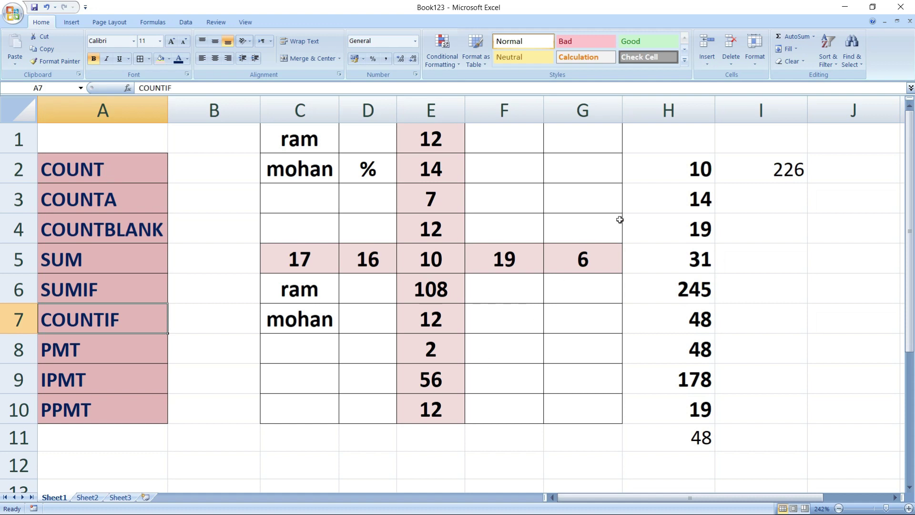
left_click(751, 206)
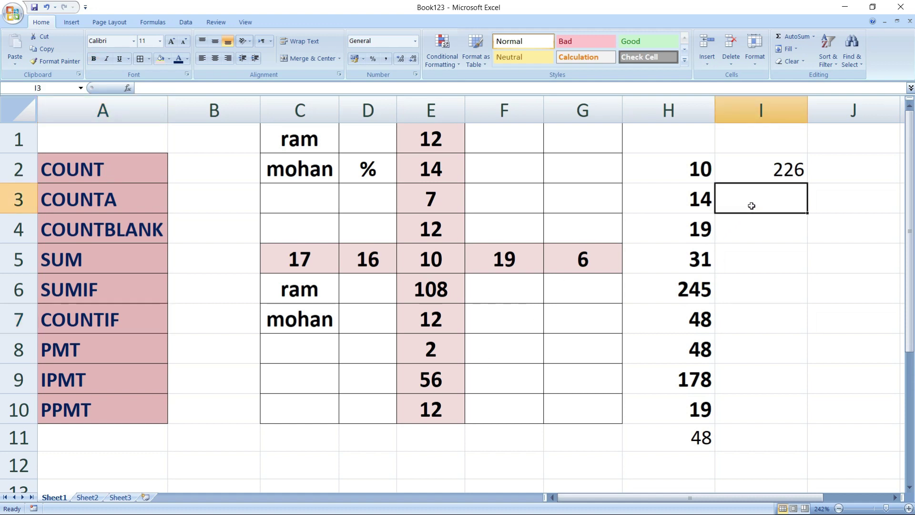
type("=count")
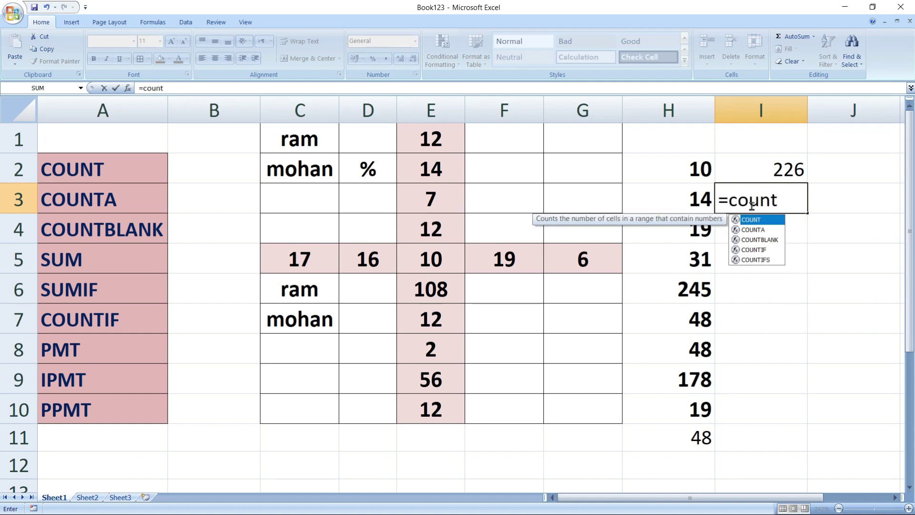
type("if")
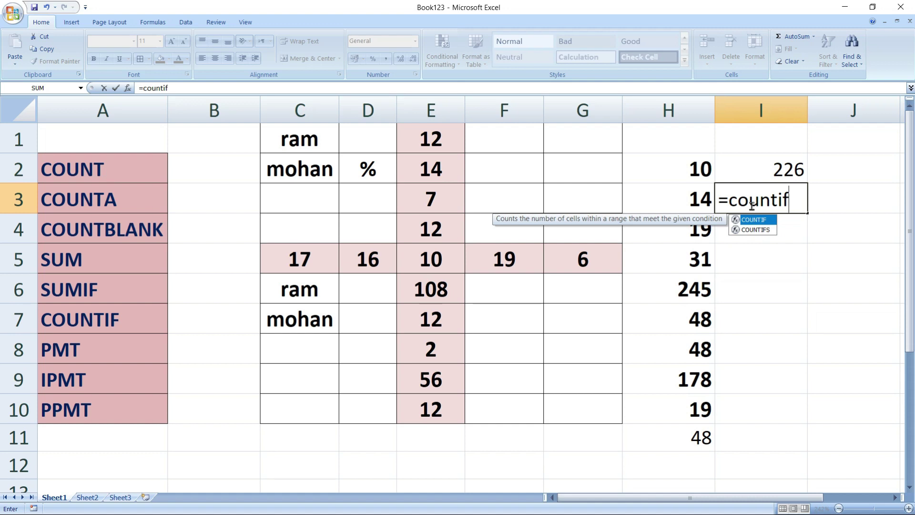
key("Tab")
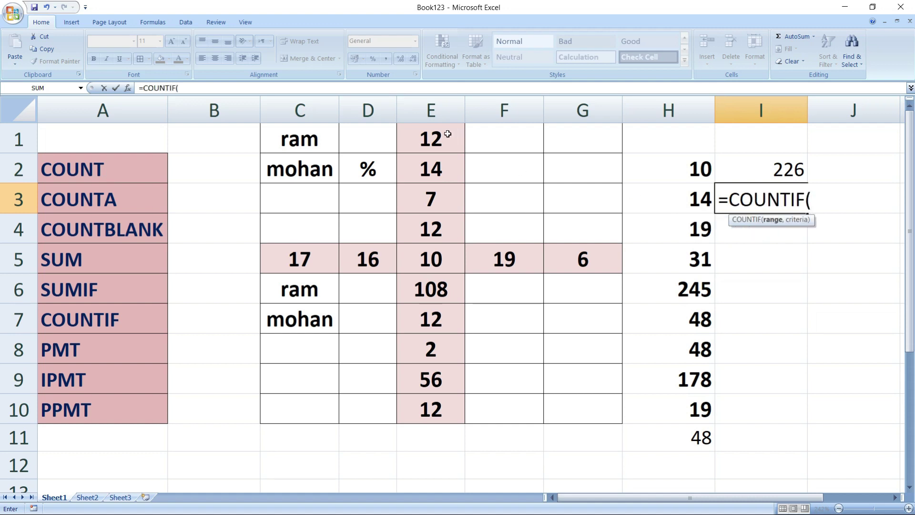
left_click_drag(422, 138, 436, 404)
type(",")
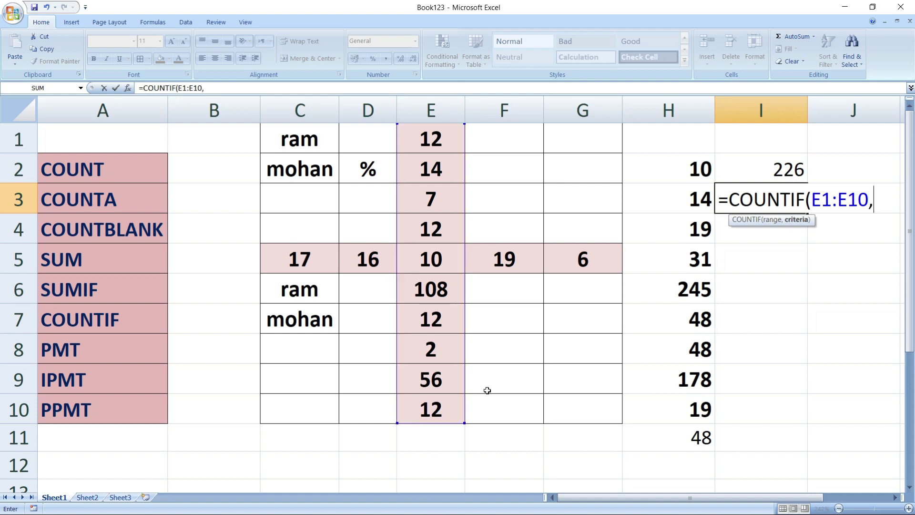
type("\"")
type("=")
type("1")
type("2\"")
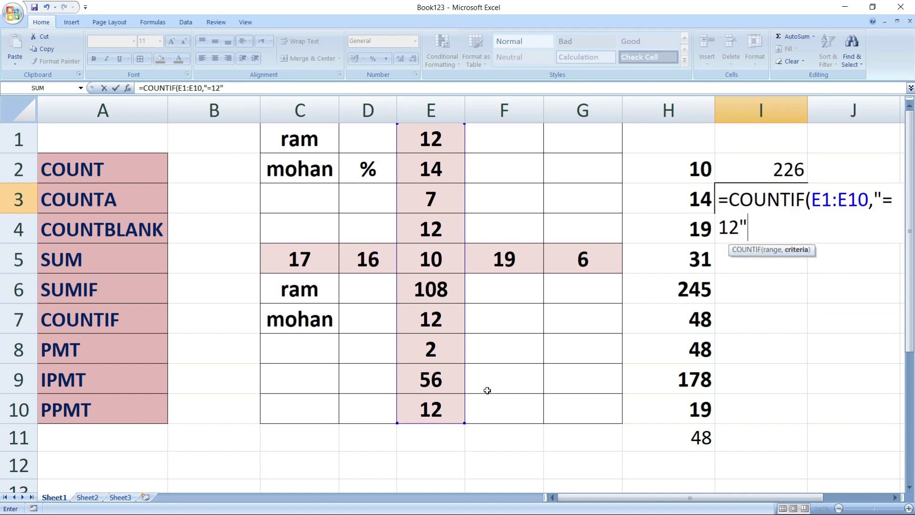
type(")")
key("Return")
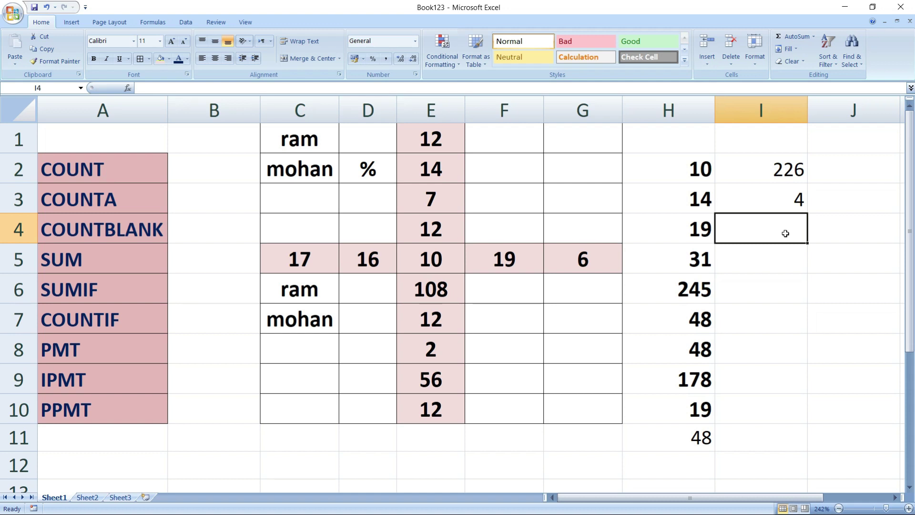
- Enter =COUNTIF(E1:E10,">12") in I4, returning 3 values above 12
type("=")
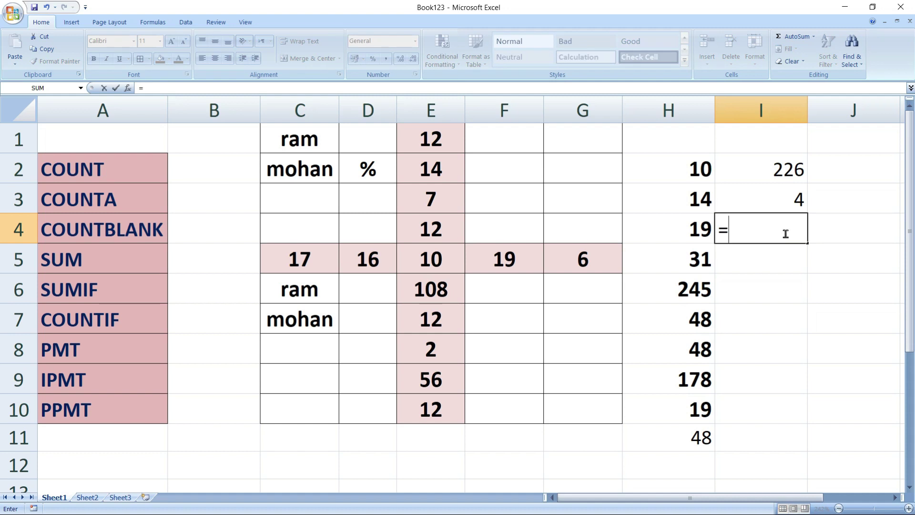
type("co")
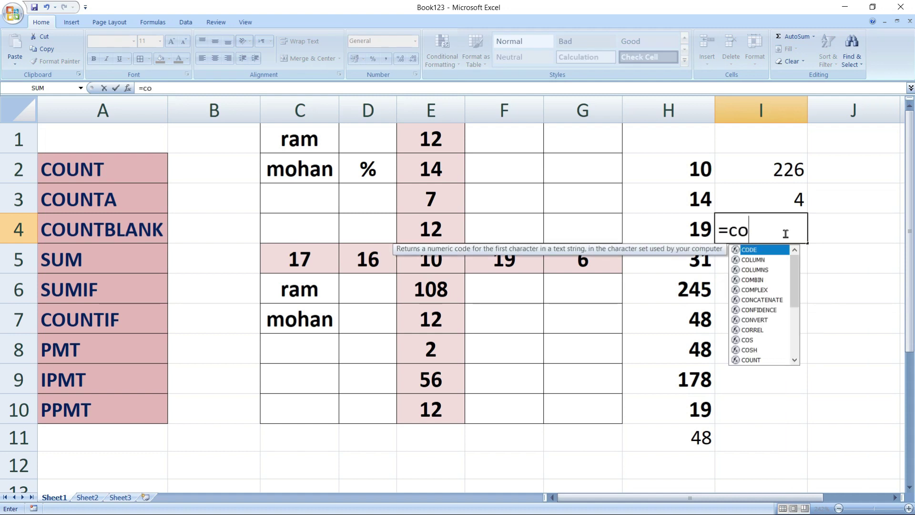
type("untif")
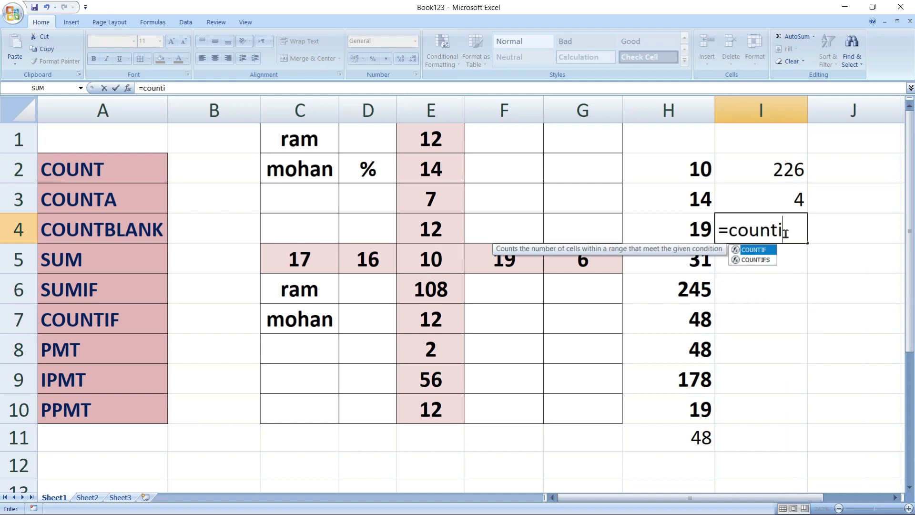
key("Tab")
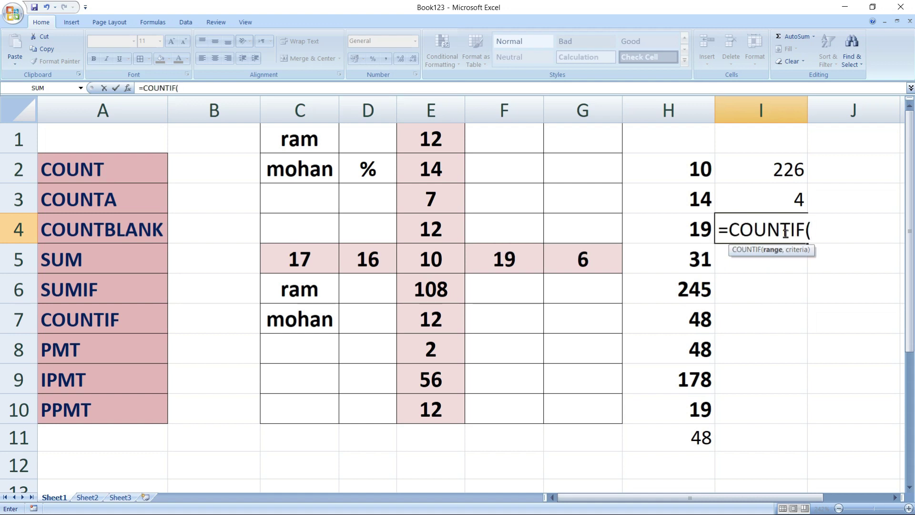
left_click_drag(429, 148, 441, 410)
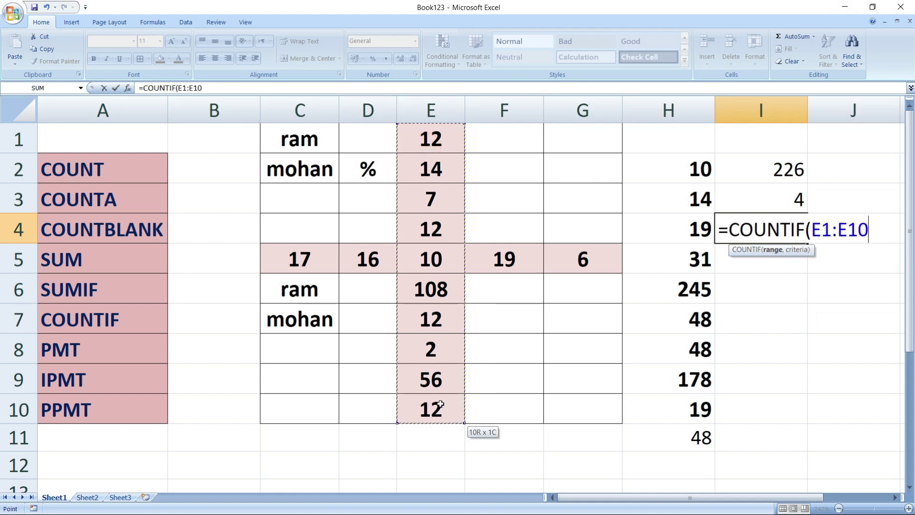
type(",\"")
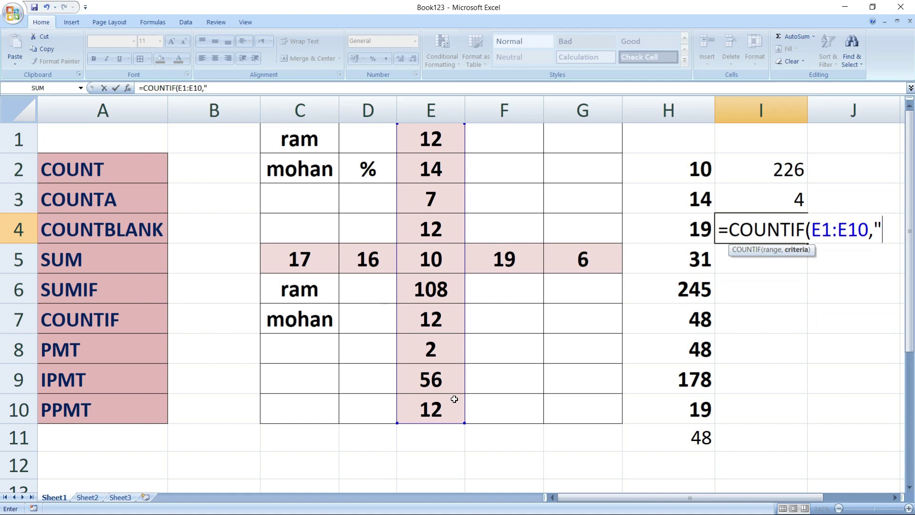
type(">12")
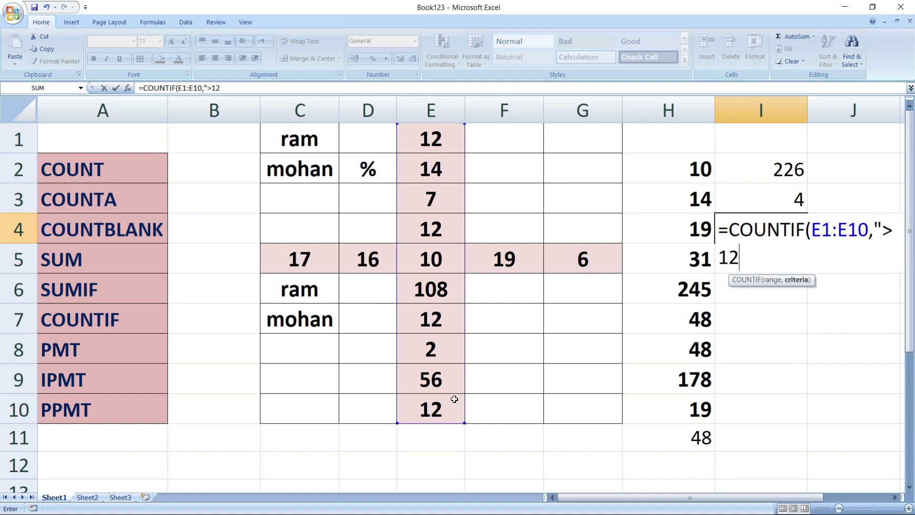
type("\"")
type(")")
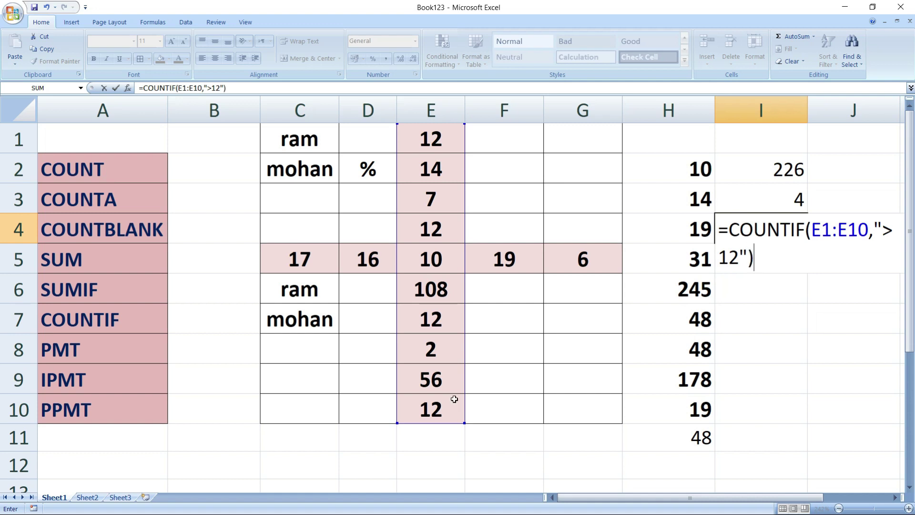
key("Return")
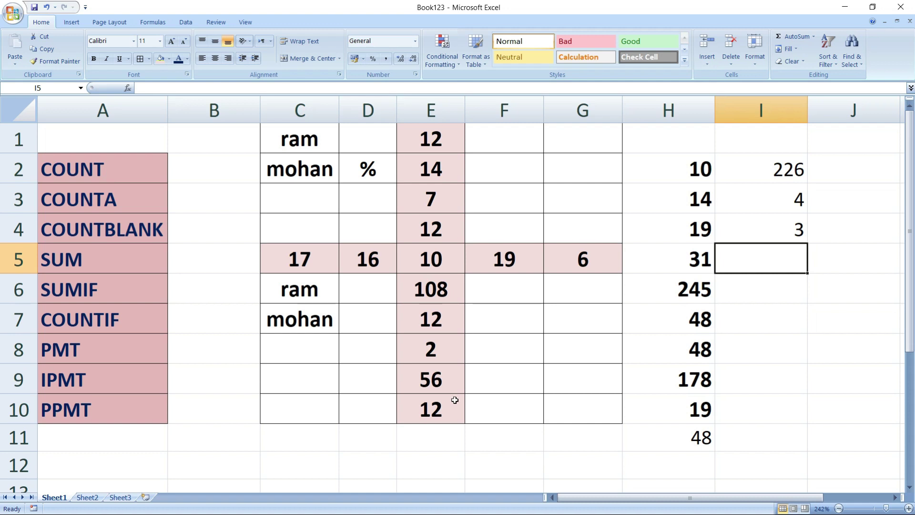
- After inspecting 14, 108 and 56 in column E, enter =COUNTIF(E1:E10,"<12") in I5
left_click(423, 169)
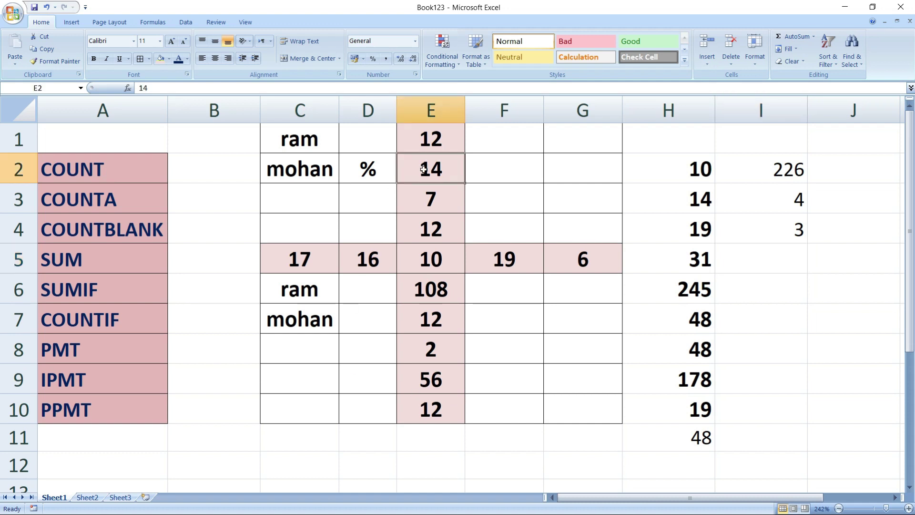
left_click(426, 290)
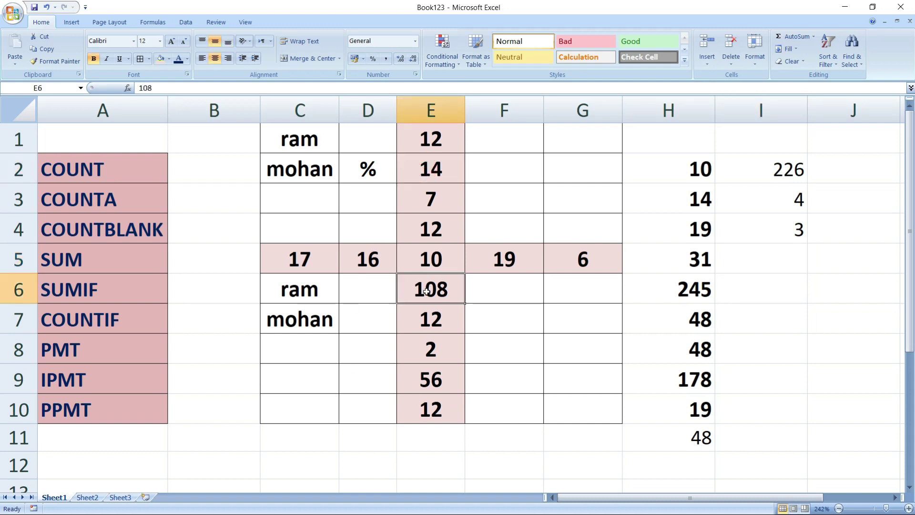
left_click(432, 376)
left_click(762, 266)
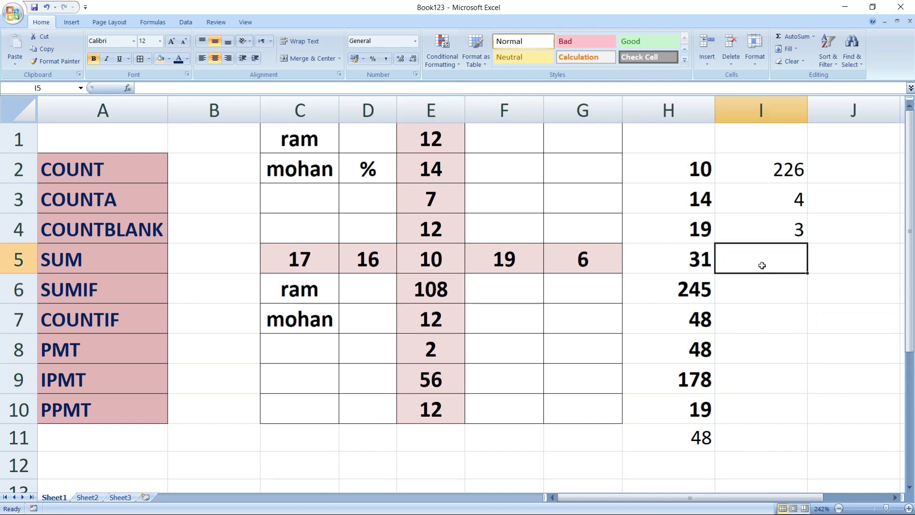
type("=")
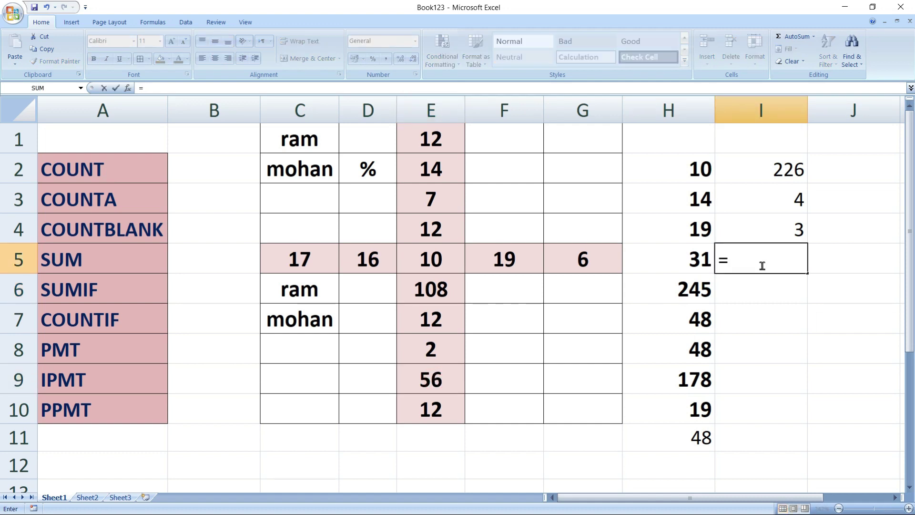
type("cou")
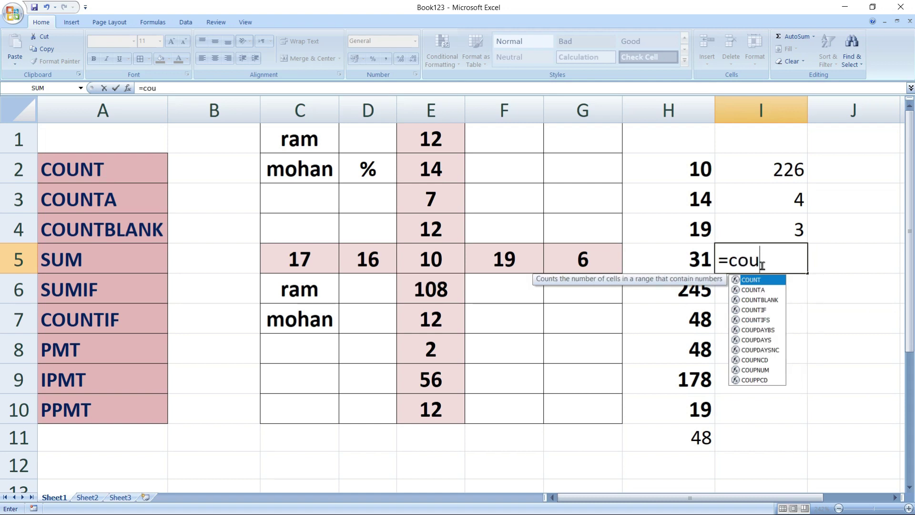
type("ntif")
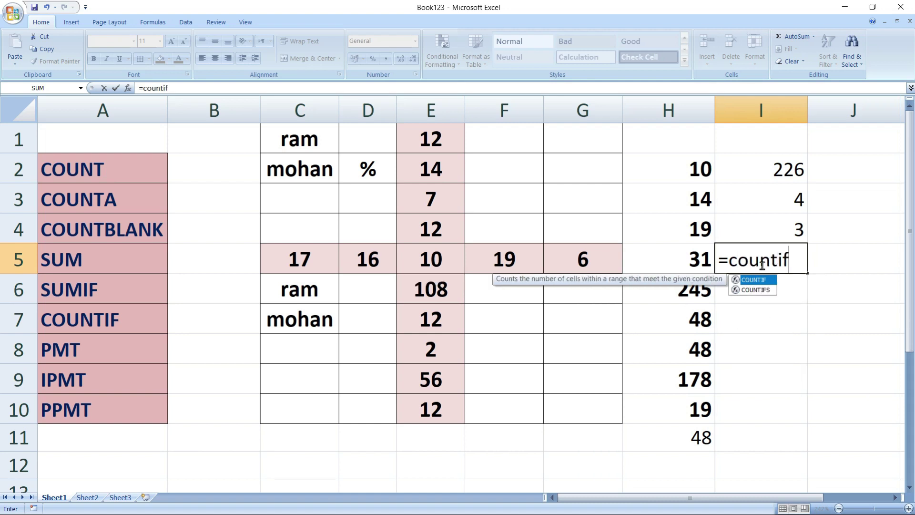
key("Tab")
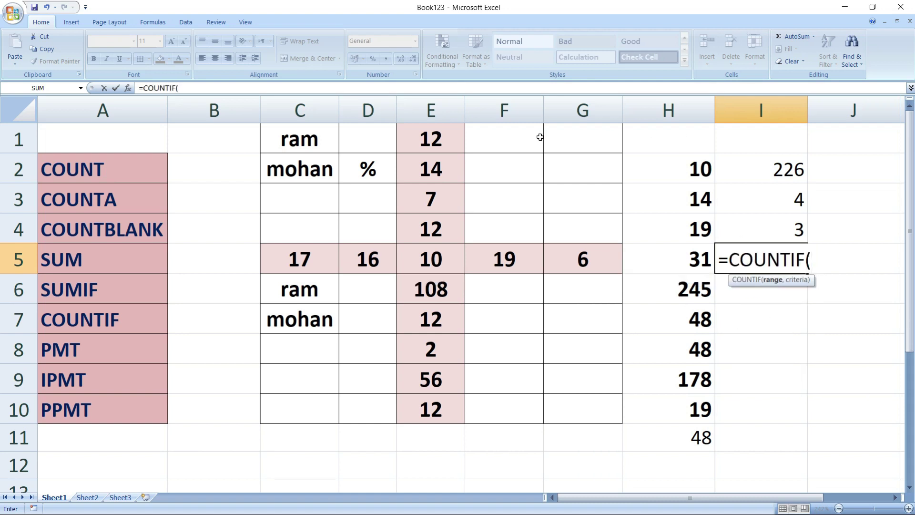
mouse_move(454, 130)
left_mouse_down()
mouse_move(436, 294)
mouse_move(438, 410)
left_mouse_up()
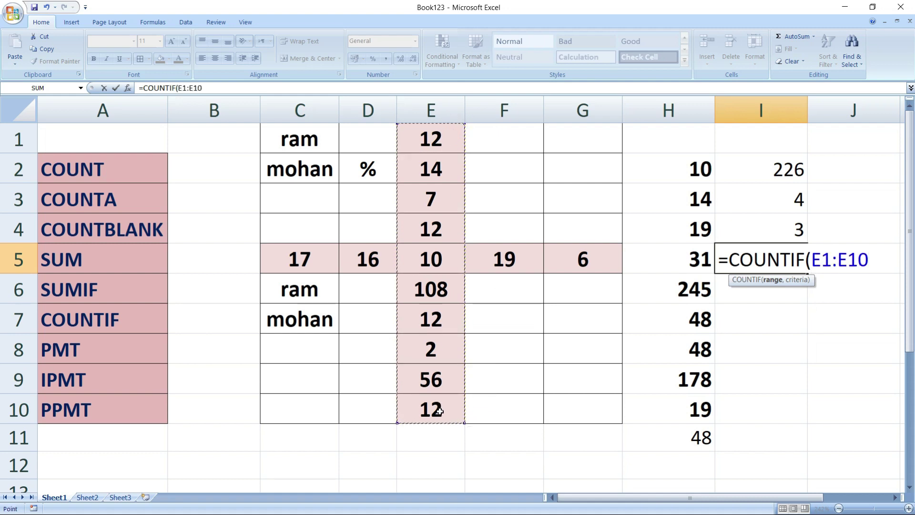
type(",\"")
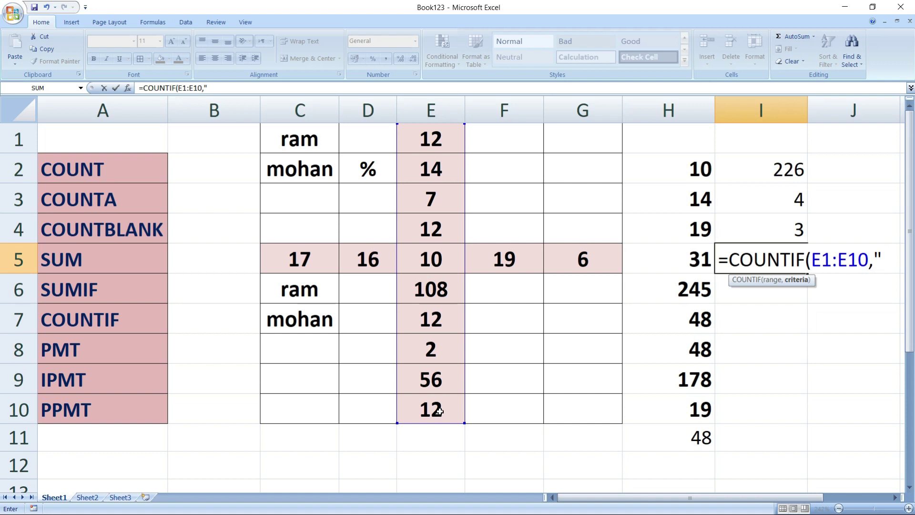
type("<12")
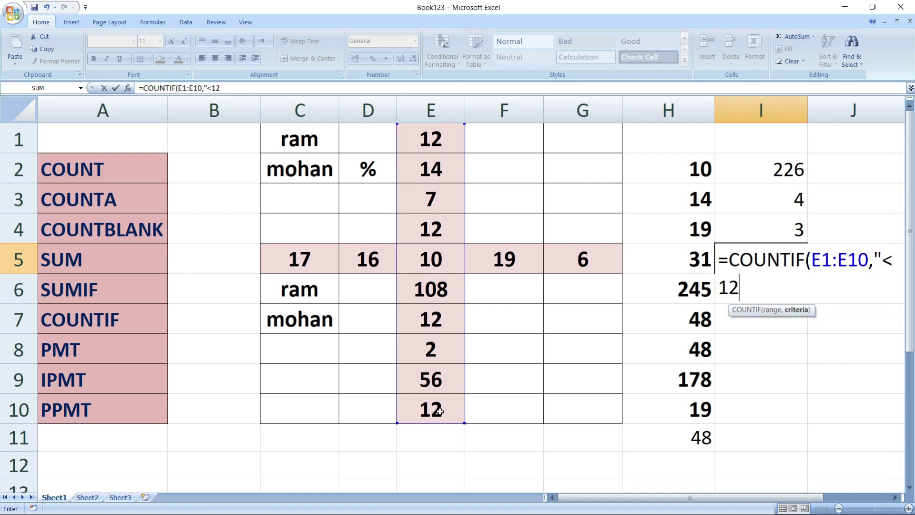
type("\")")
key("Return")
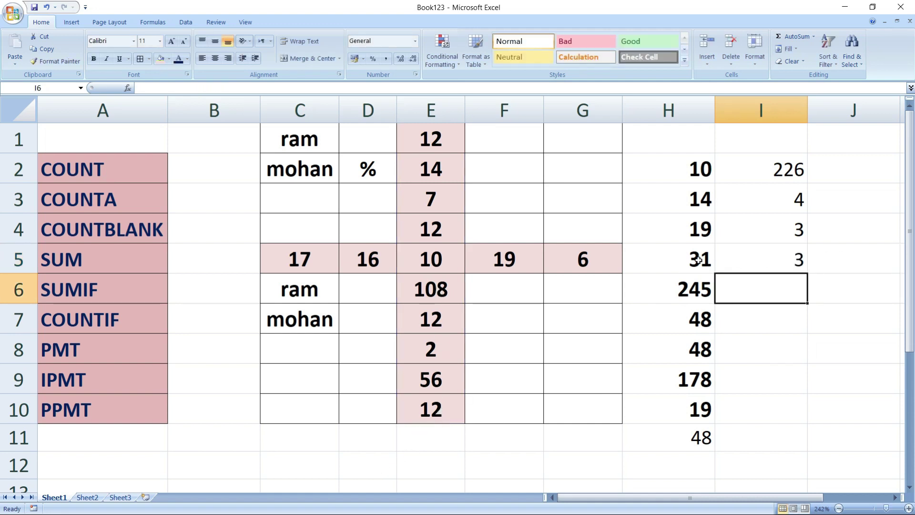
- Check the values below 12 in column E, then switch to Sheet2's loan table
left_click(442, 204)
left_click(443, 269)
left_click(421, 352)
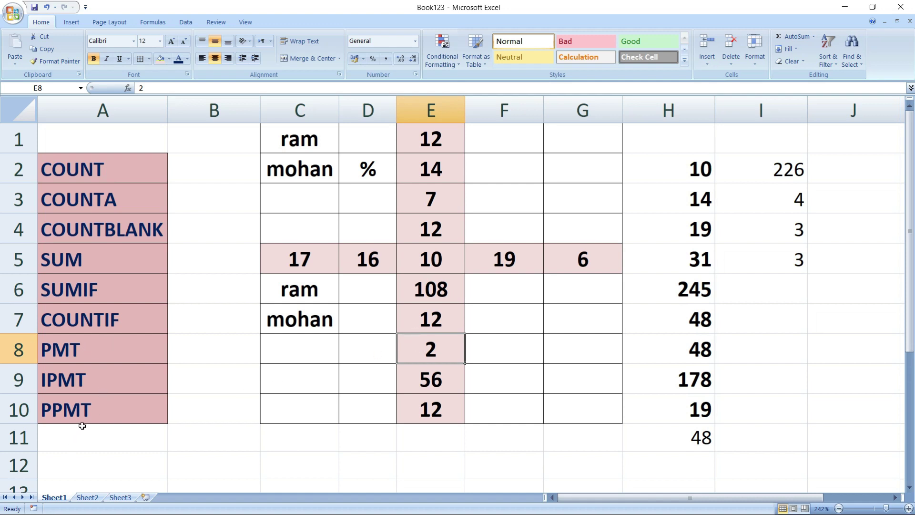
left_click(87, 497)
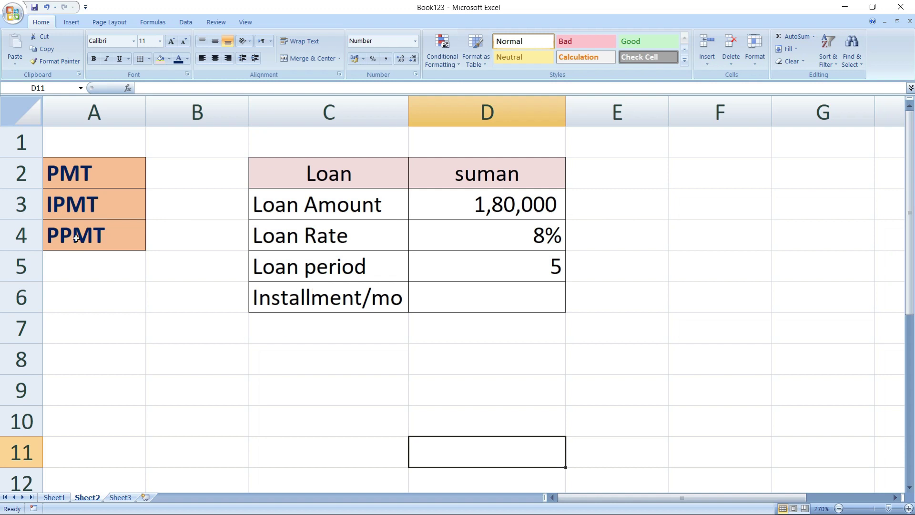
left_click(440, 327)
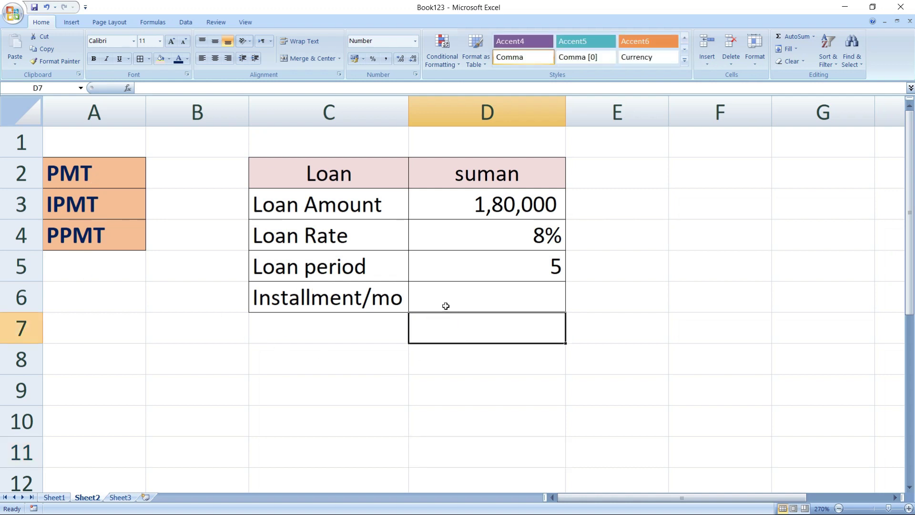
left_click(467, 178)
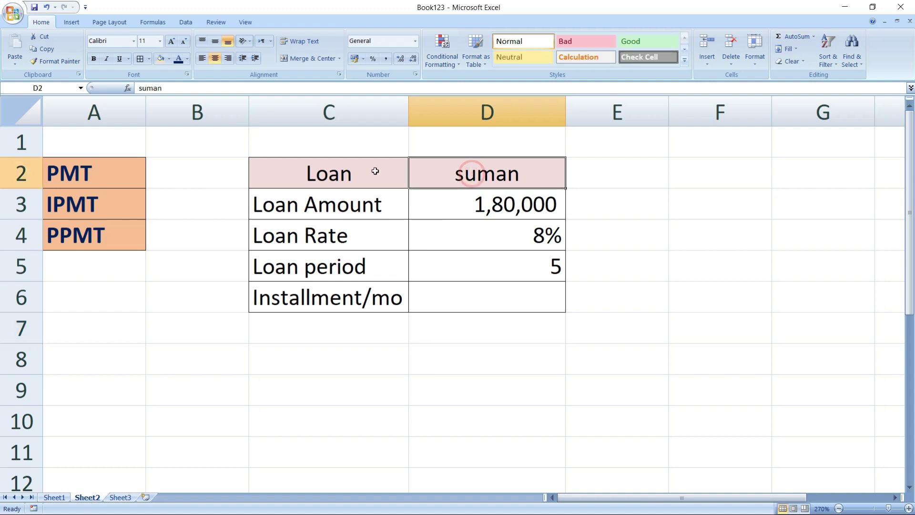
left_click(374, 171)
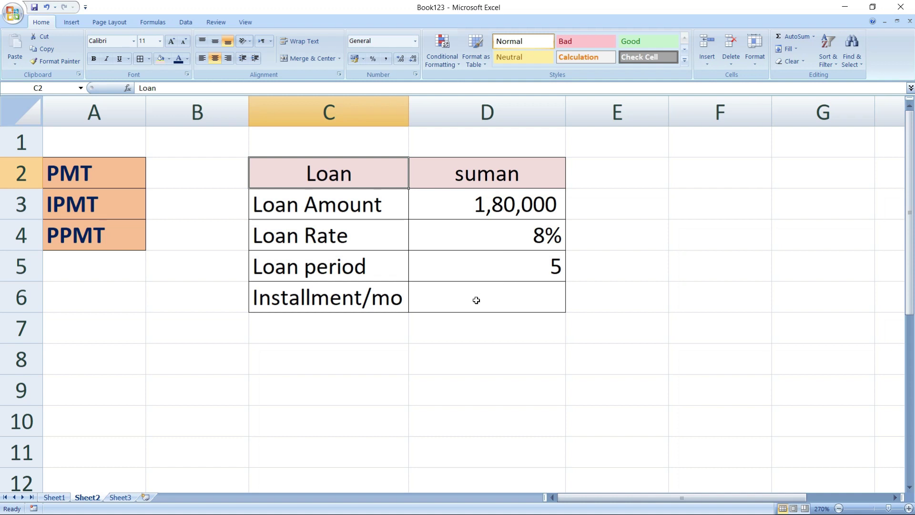
left_click(486, 329)
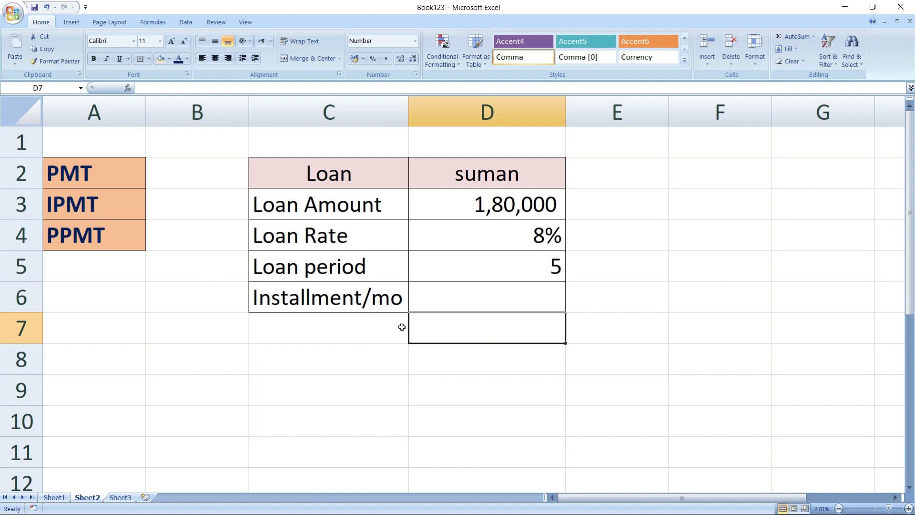
- Enter =PMT(D4/12,D5*12,D3) in D7, giving the monthly instalment 3649.75
type("=")
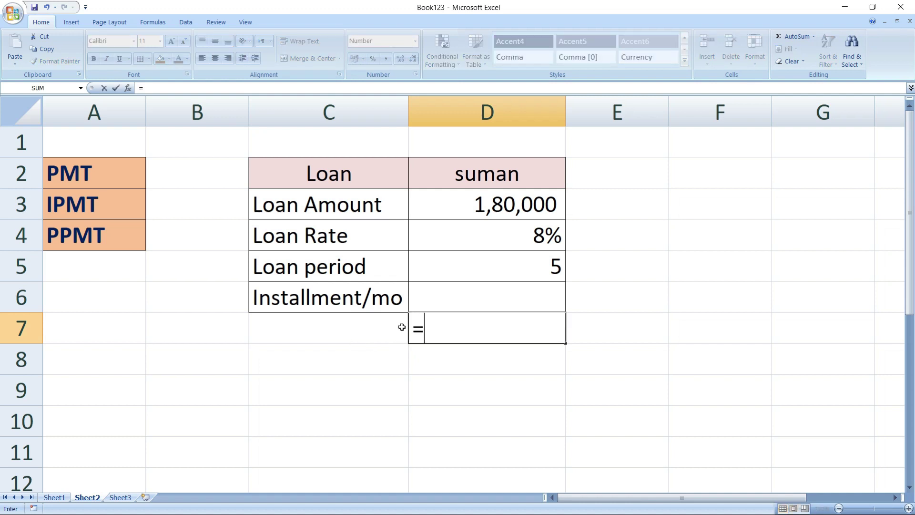
type("p")
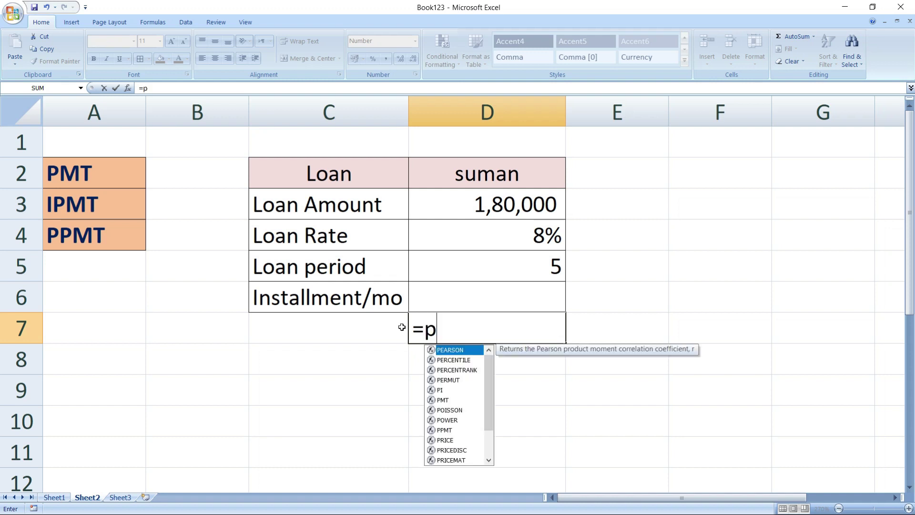
type("mt")
key("Tab")
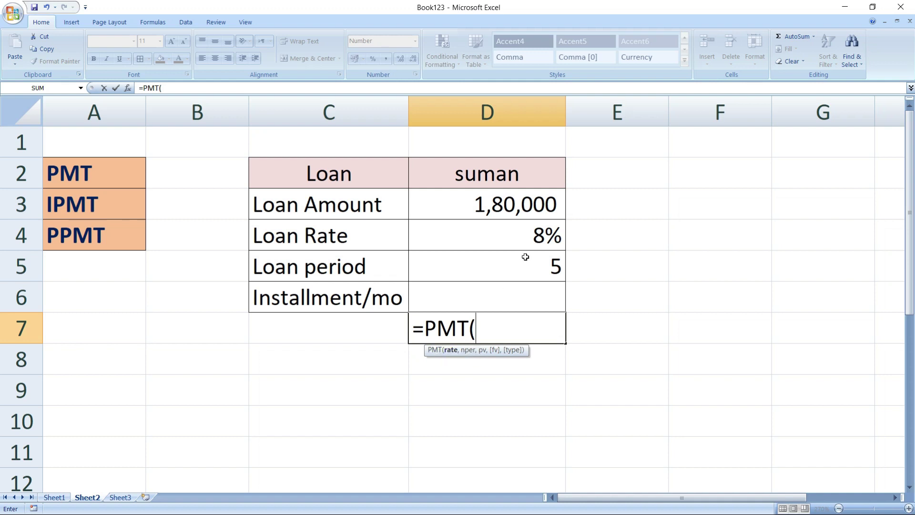
left_click(524, 233)
type("/12")
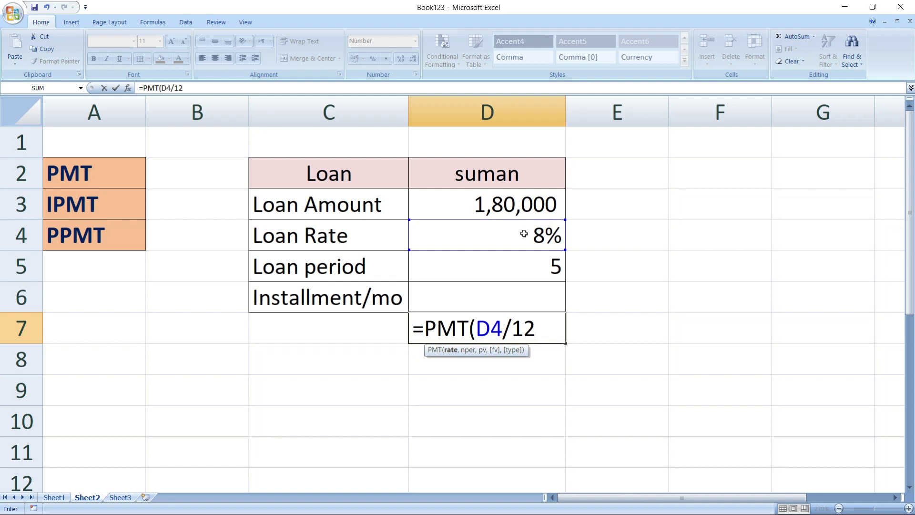
type(",")
left_click(514, 270)
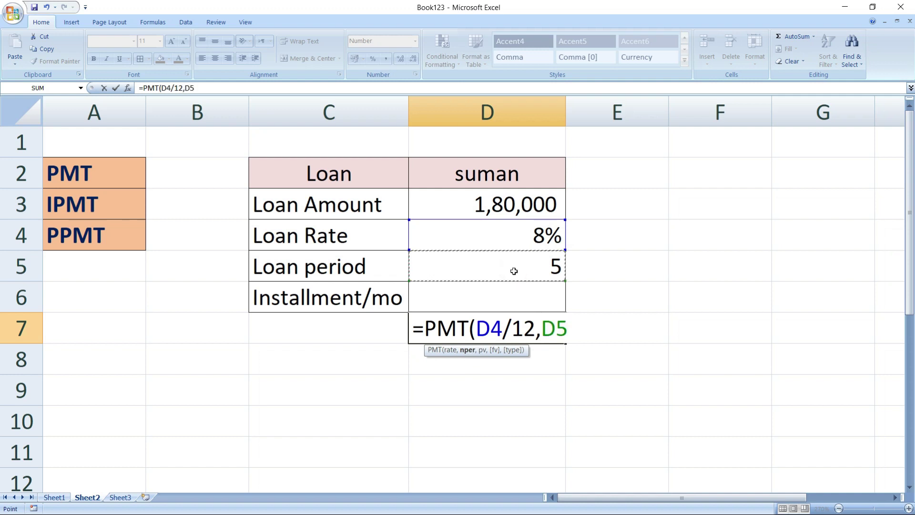
type("*12")
type(",")
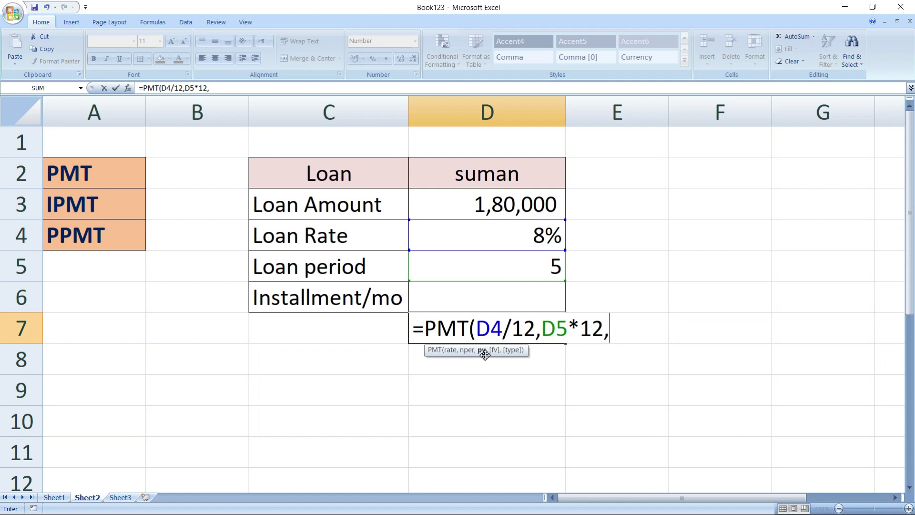
left_click(505, 206)
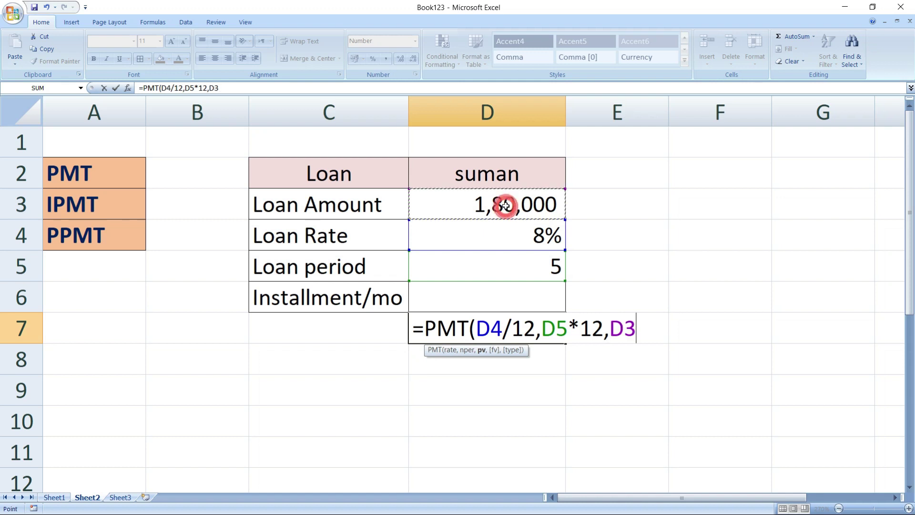
type(")")
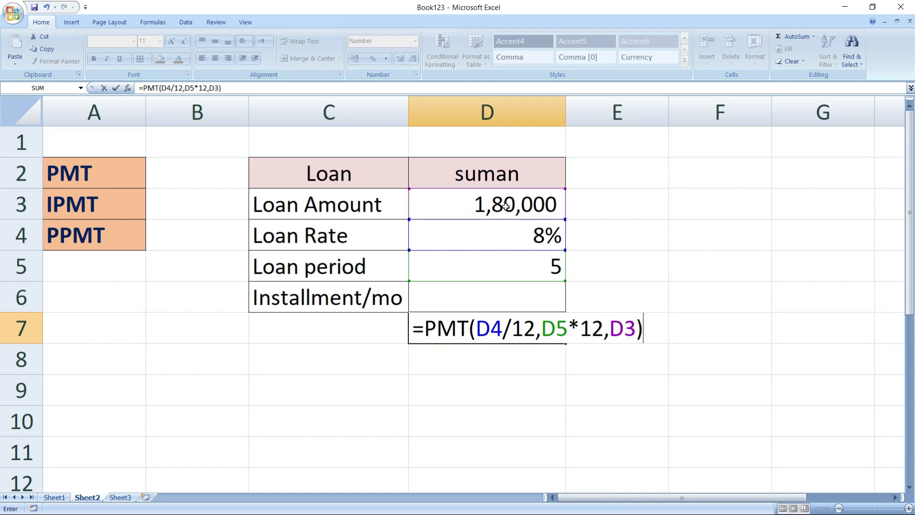
key("Return")
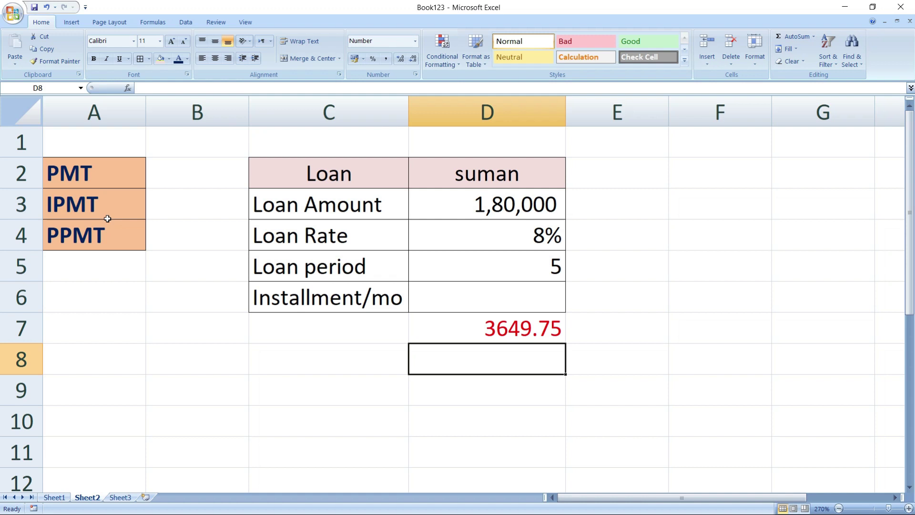
- Start the IPMT formula in D8 with rate D4/12 and periods D5*12
type("=ipmt")
key("Tab")
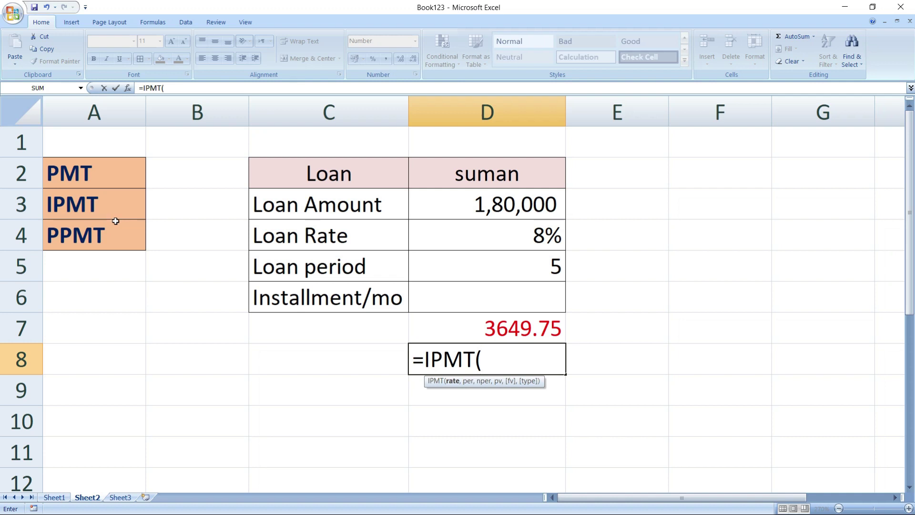
left_click(506, 242)
type("/12,")
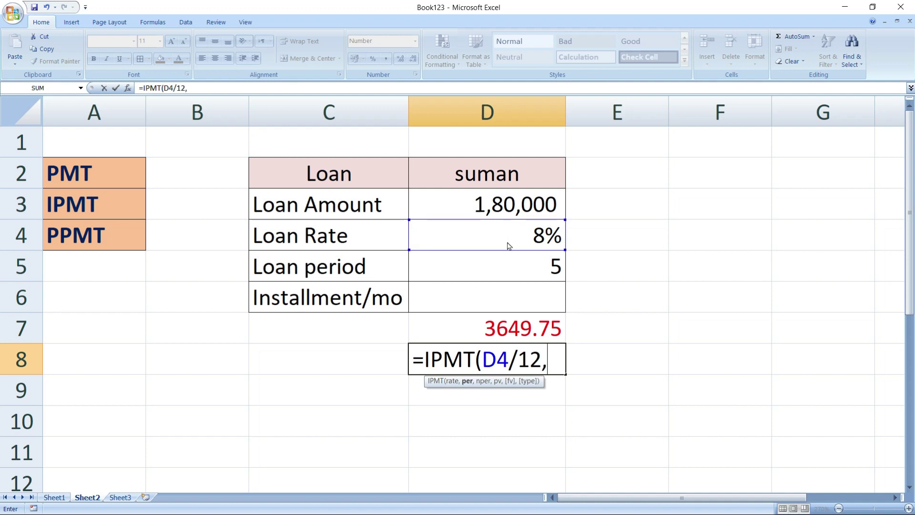
left_click(522, 269)
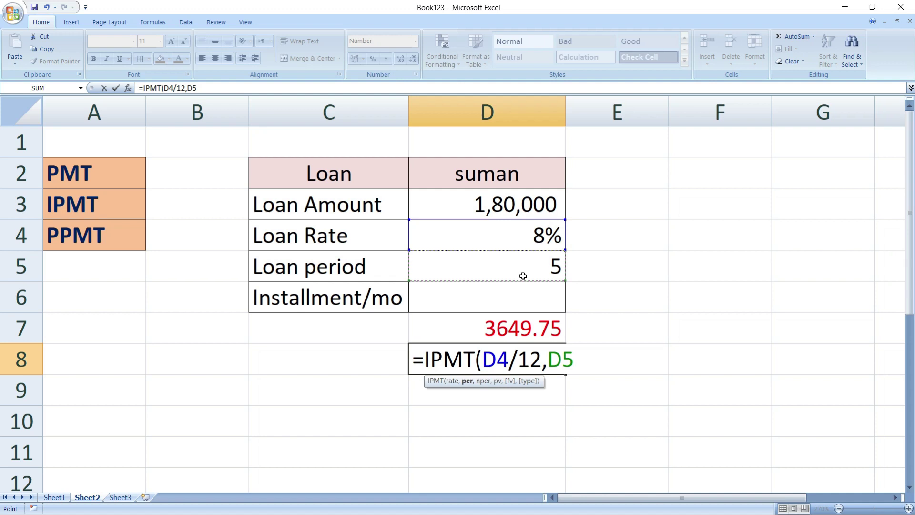
type("*12")
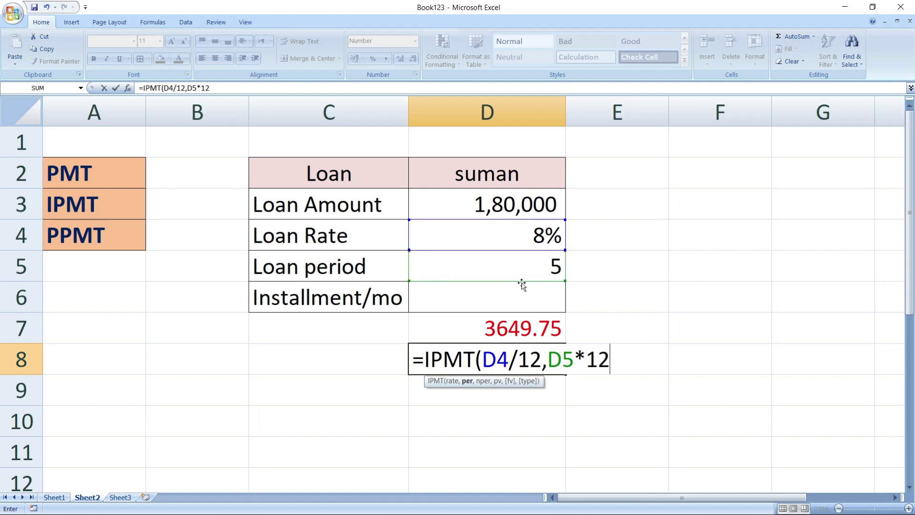
- Insert period 1 after the rate and add D3 to complete =IPMT(D4/12,1,D5*12,D3)
left_click(543, 362)
left_click(546, 364)
type("1")
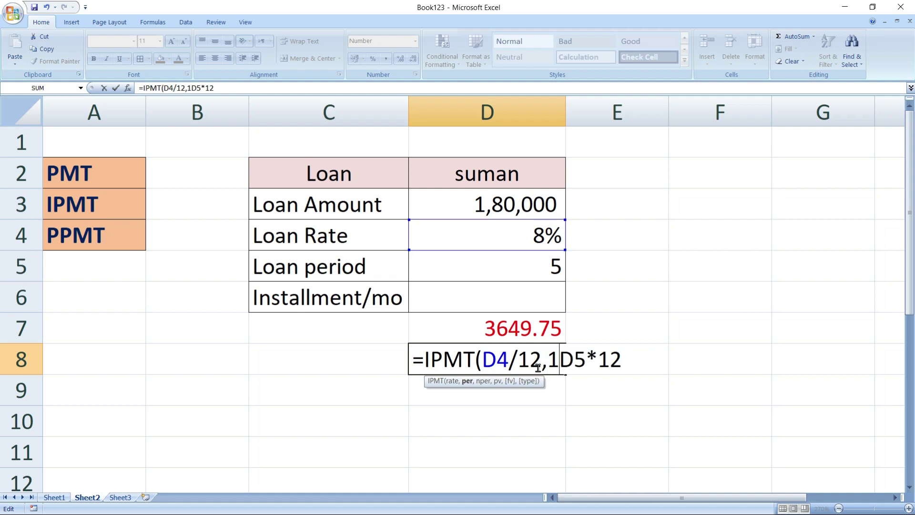
type(",")
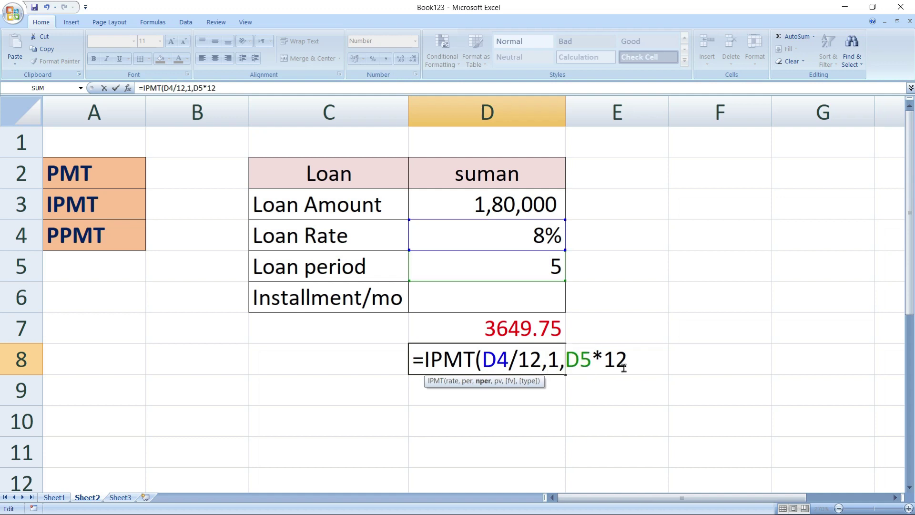
left_click(638, 360)
type(",")
left_click(535, 210)
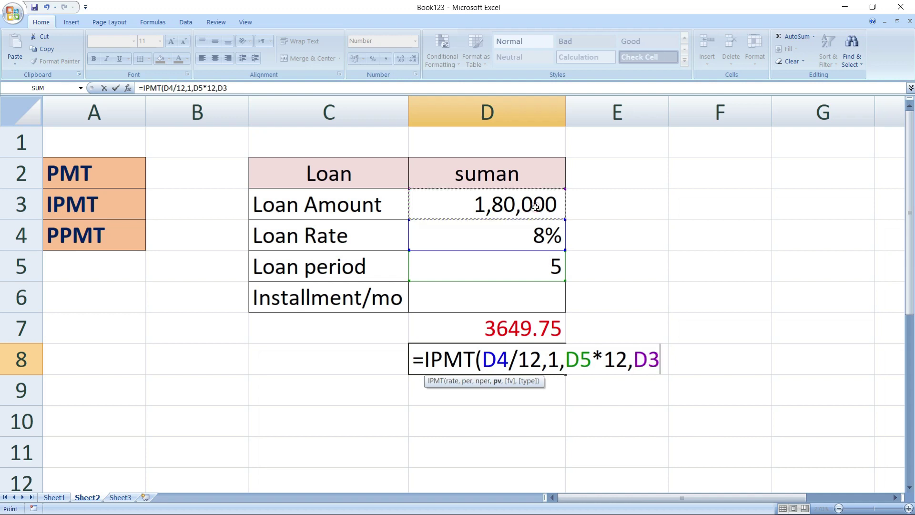
type(")")
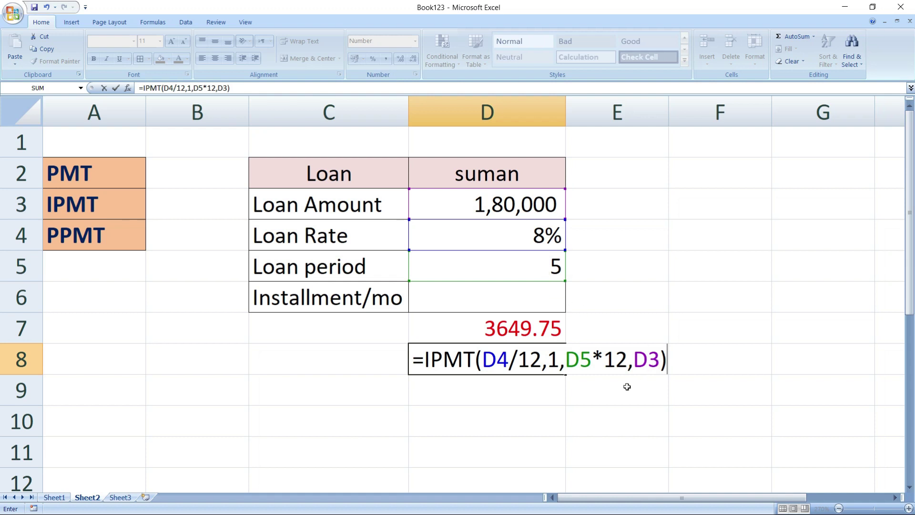
key("Return")
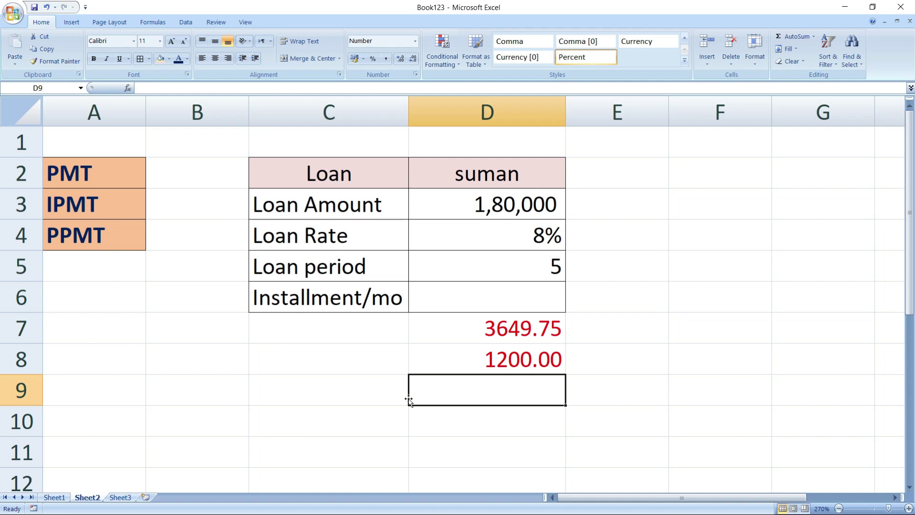
- Enter =PPMT(D4/12,1,D5*12,D3) in D9, giving the first month's principal 2449.75
type("=p")
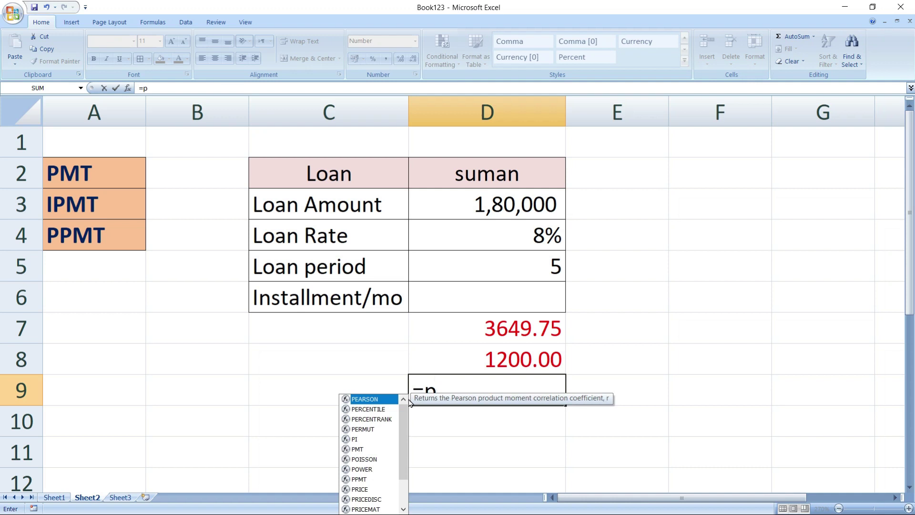
type("pmt")
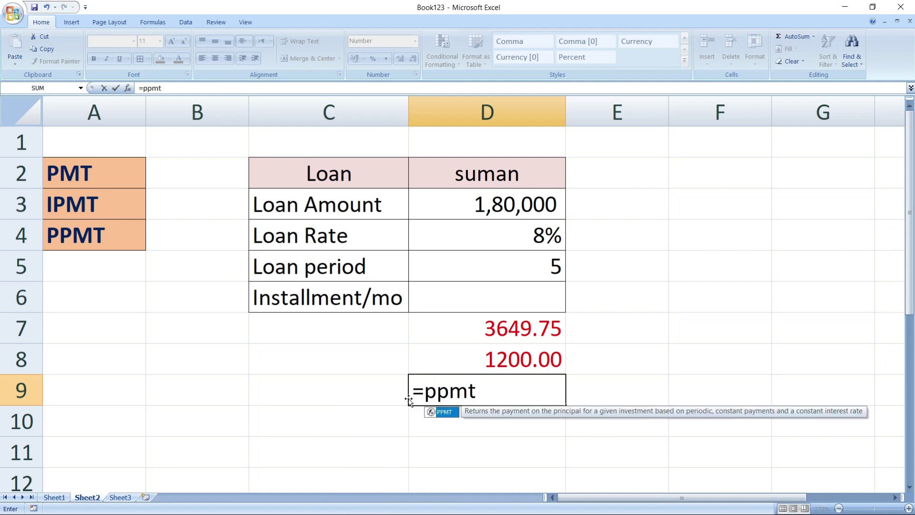
key("Tab")
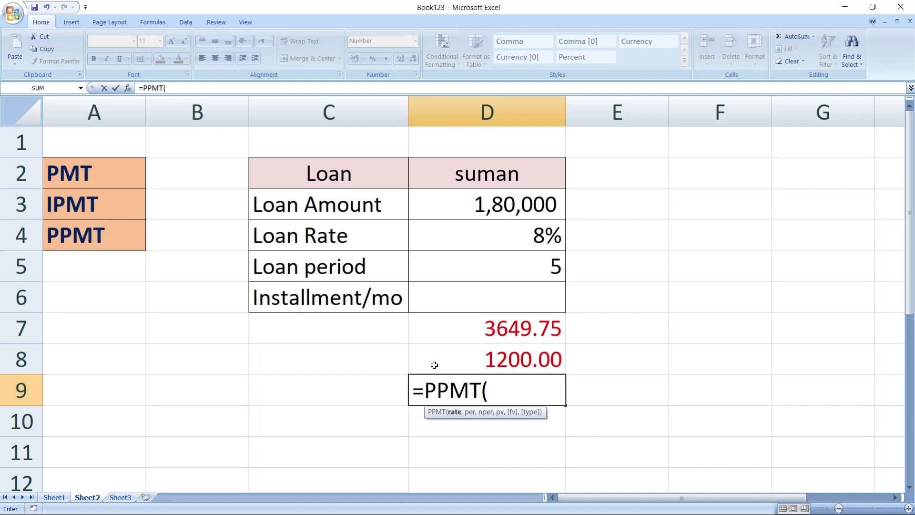
left_click(498, 237)
type("/12,")
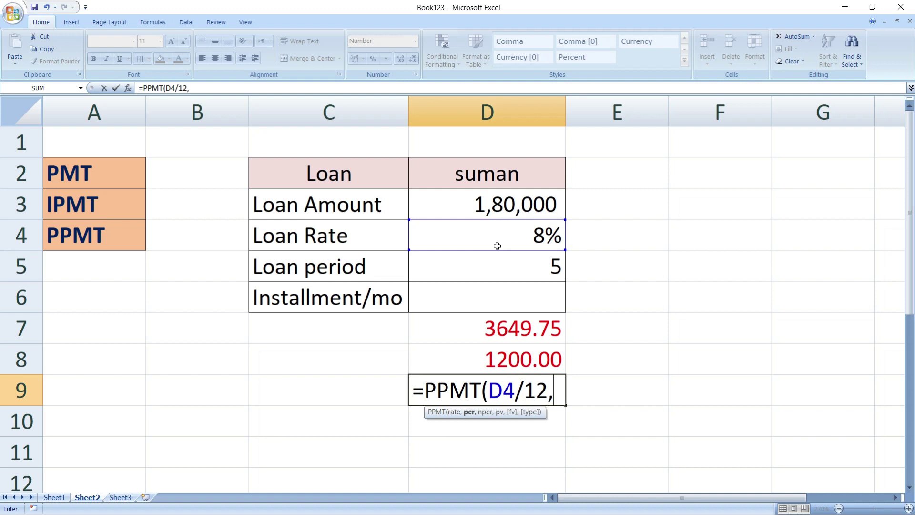
type("1,")
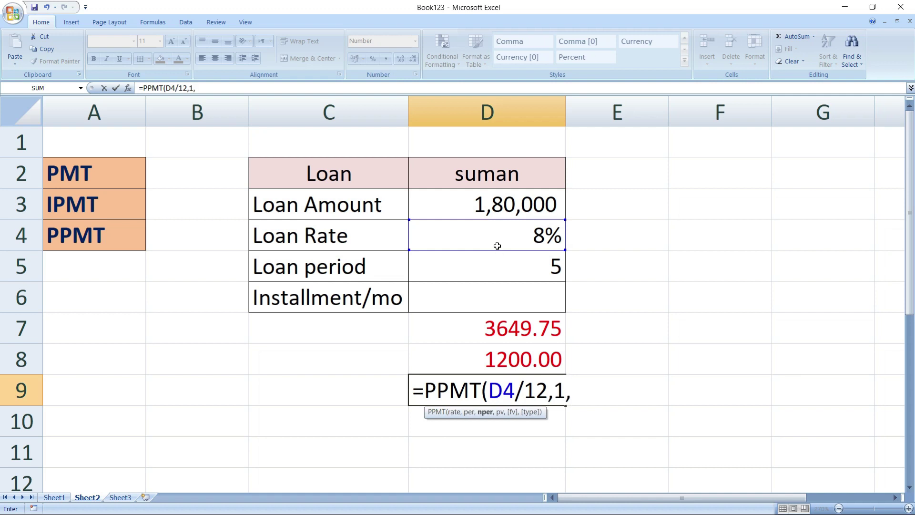
left_click(498, 262)
type("*12")
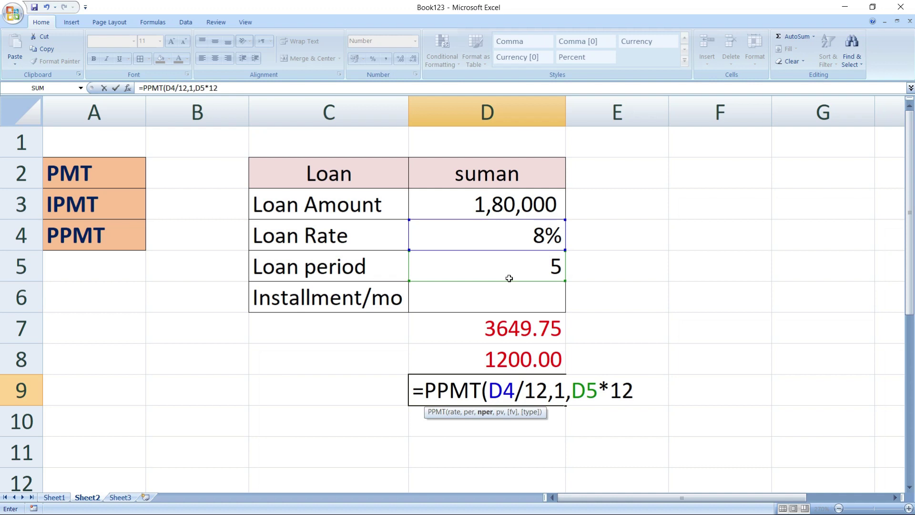
type(",")
left_click(507, 211)
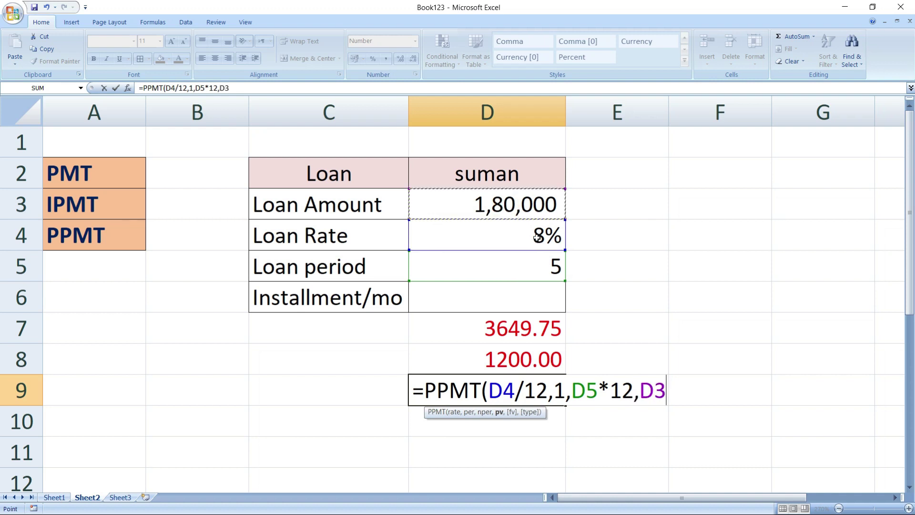
type(")")
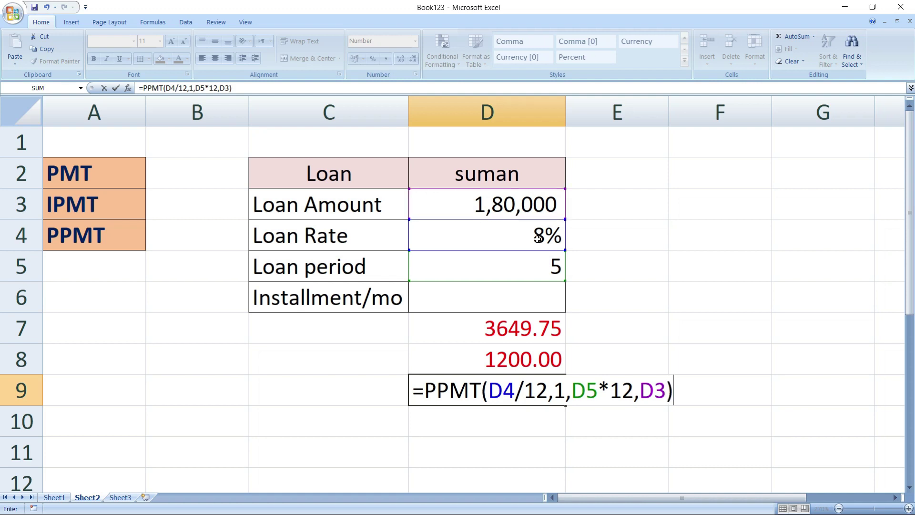
key("Return")
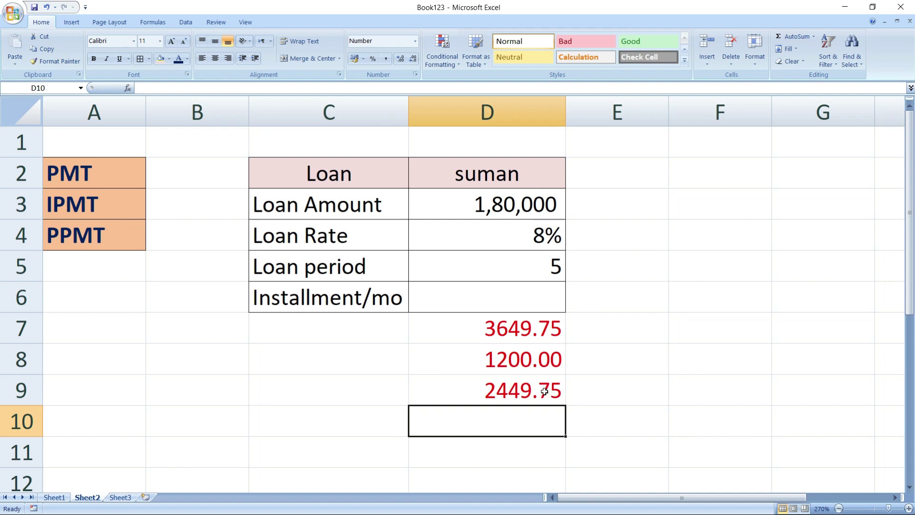
- Enter =SUM(D8:D9) in D10 and confirm it equals the 3649.75 instalment
left_click_drag(476, 359, 494, 388)
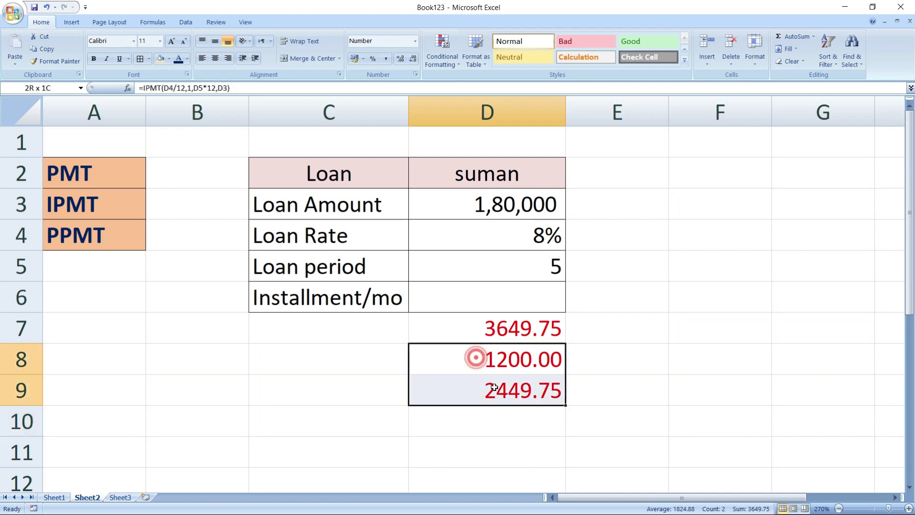
left_click(492, 418)
type("=s")
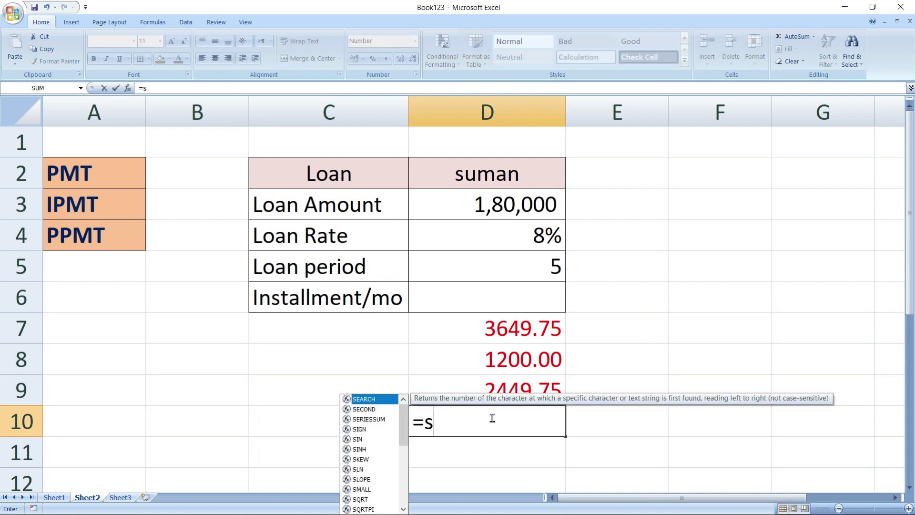
type("um")
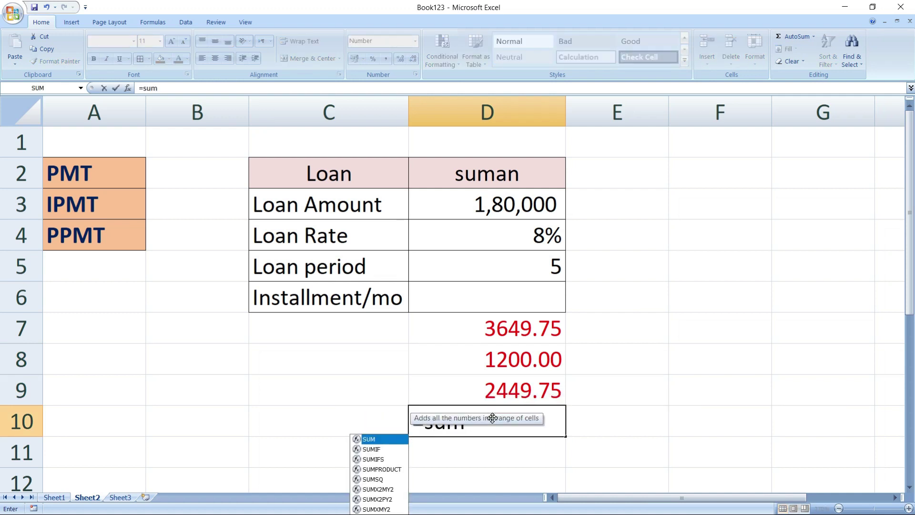
type("(")
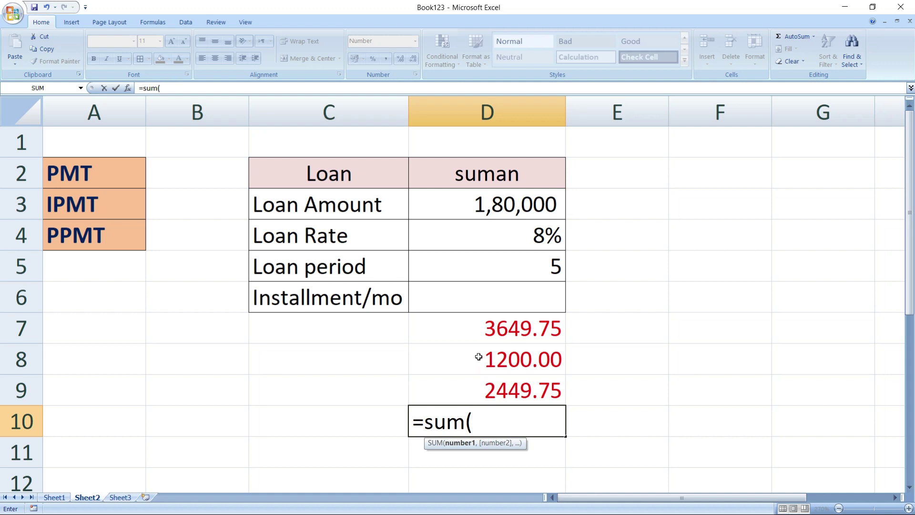
left_click_drag(478, 356, 482, 376)
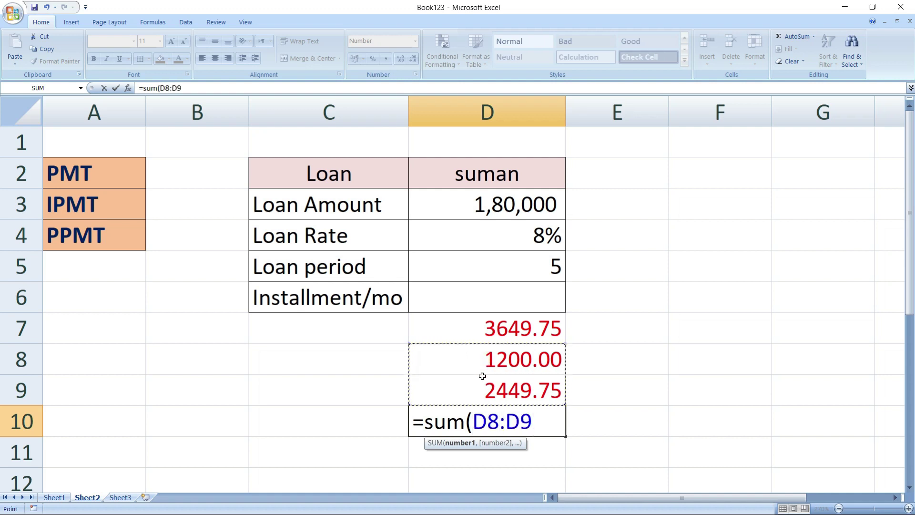
type(")")
key("Return")
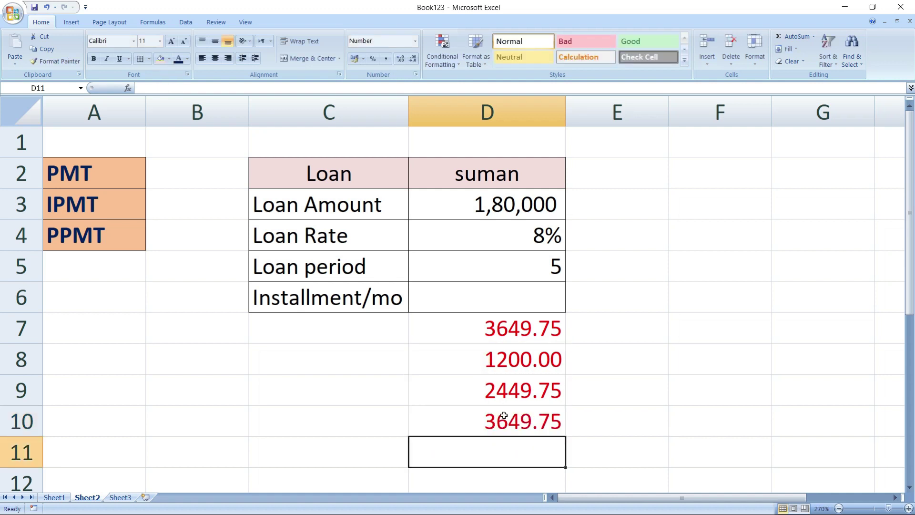
left_click(496, 420)
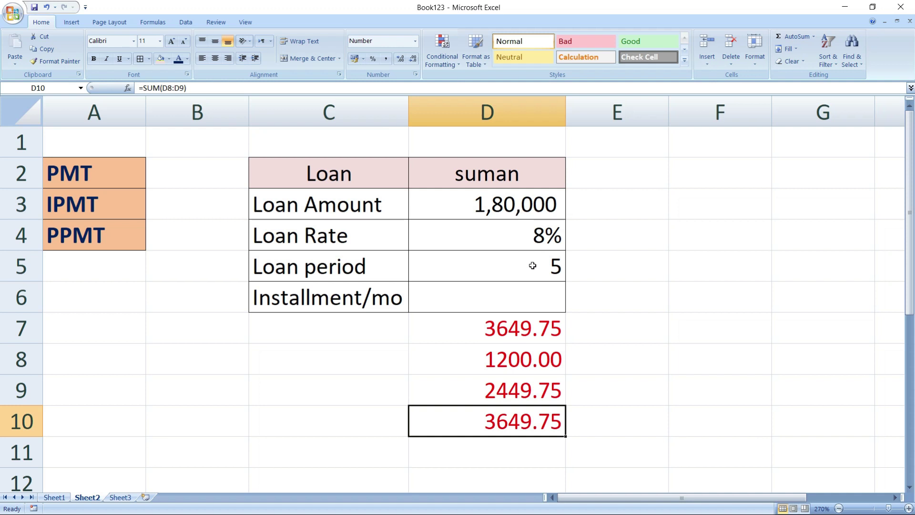
left_click(533, 262)
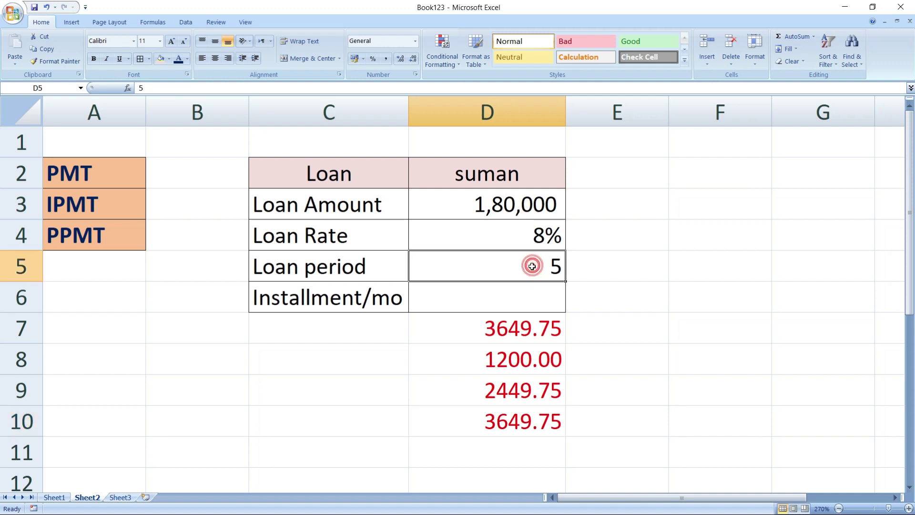
- Review the PMT formula in D7, then return to Sheet1's COUNT-to-PPMT function list
left_click(517, 334)
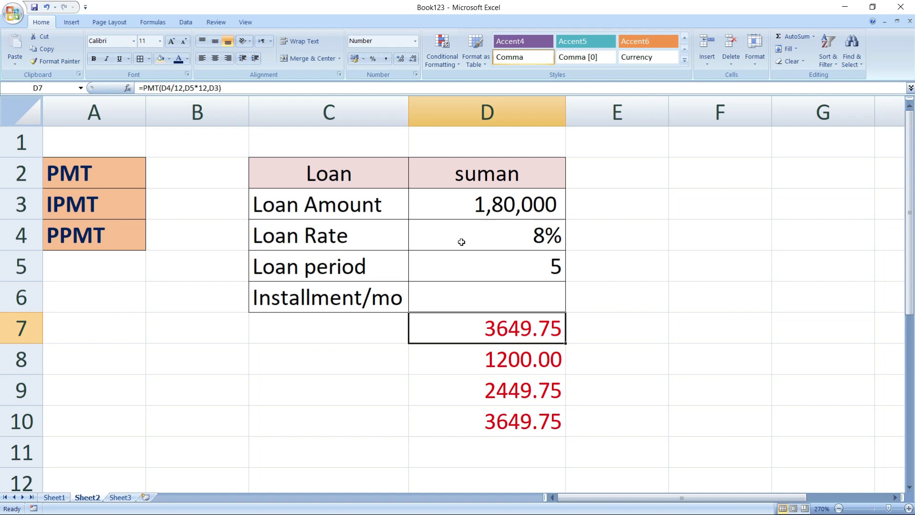
left_click(54, 497)
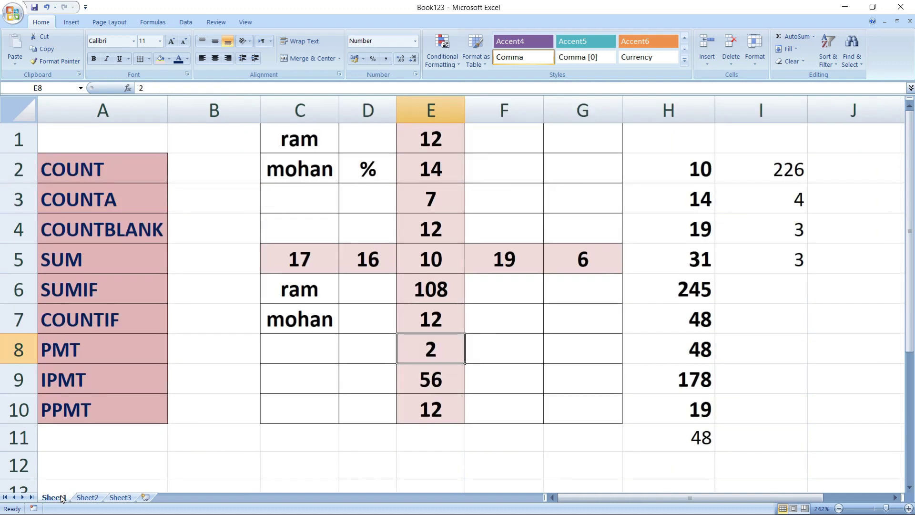